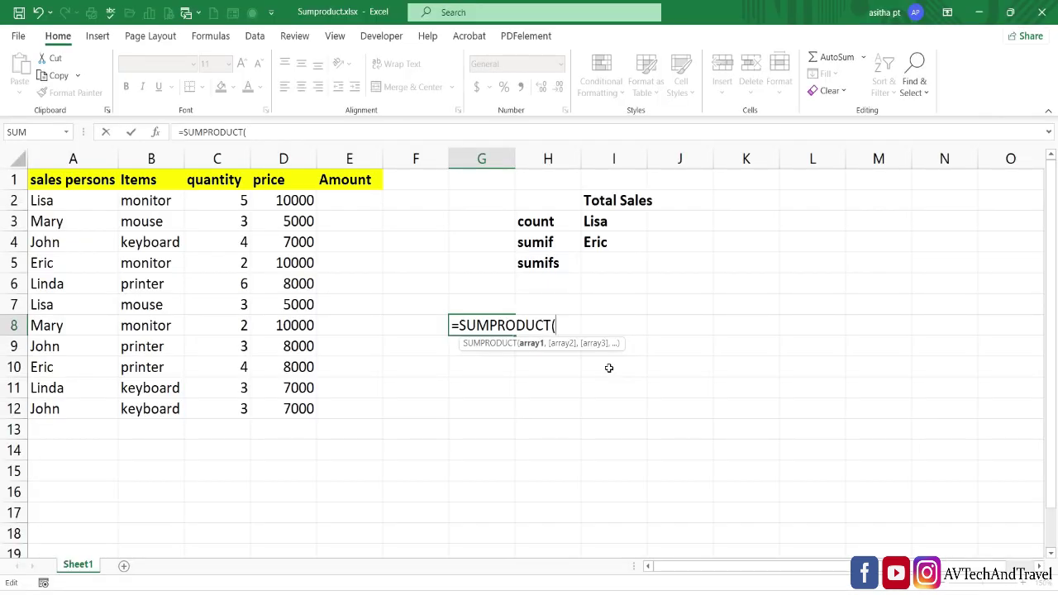
Discard the unfinished formula in G8 and total the price column in D13 with =SUMPRODUCT(D2:D12).
key(Escape)
click(291, 431)
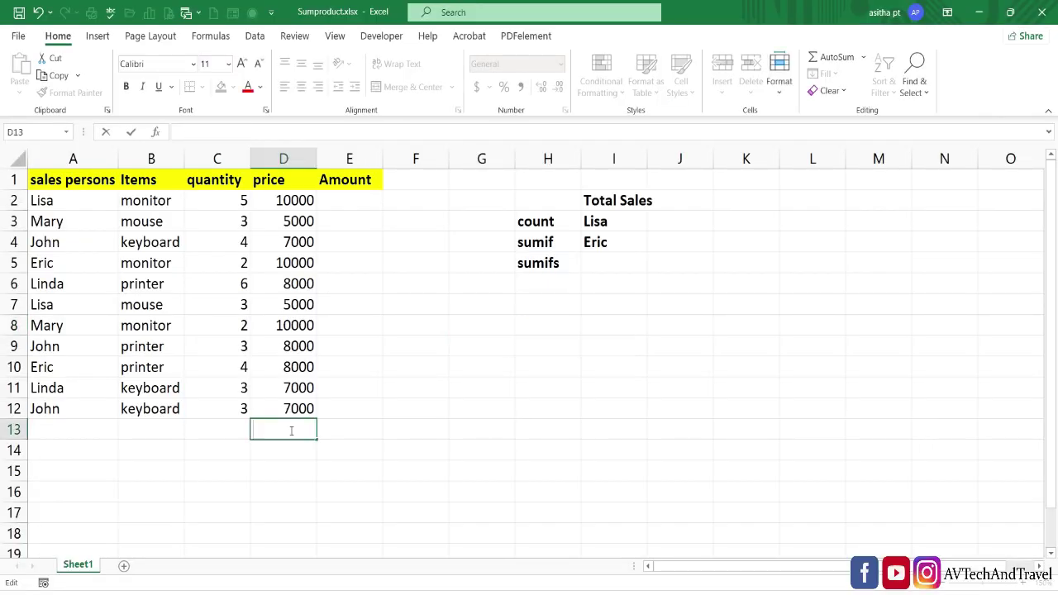
text(=sum)
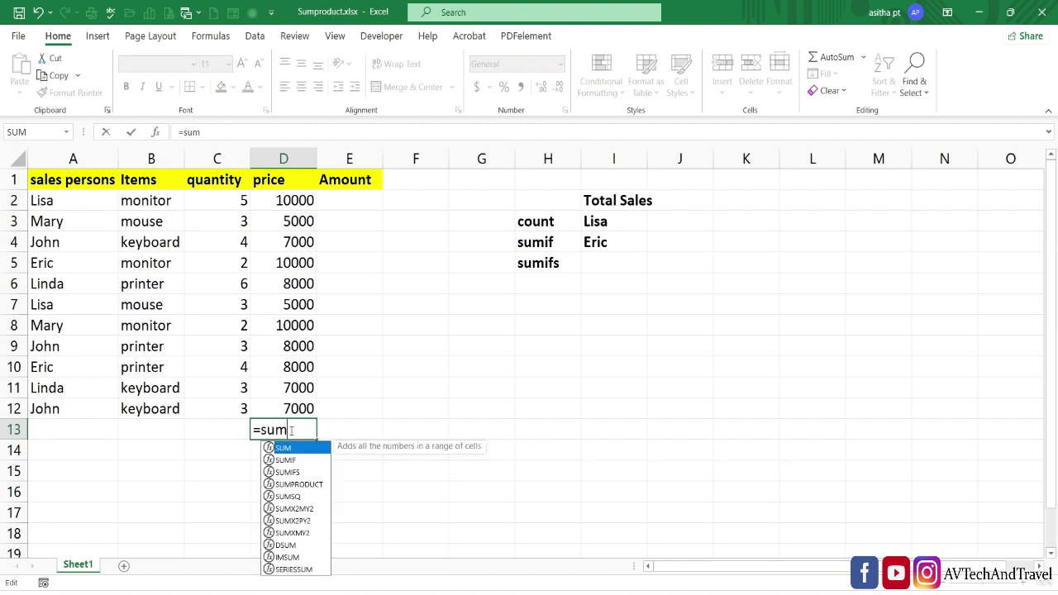
key(Down)
key(Down)
key(Down)
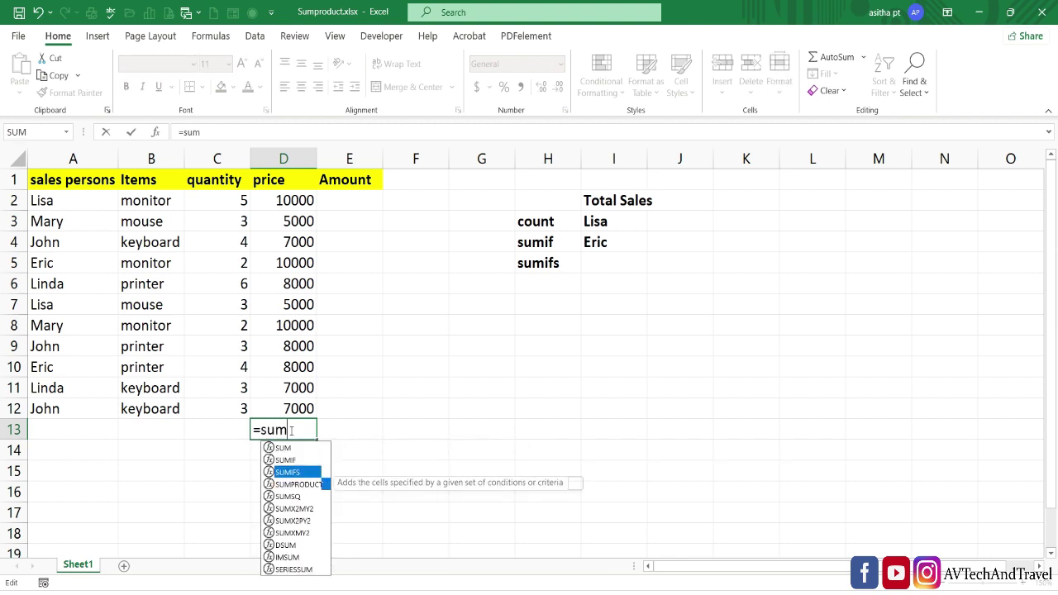
key(Tab)
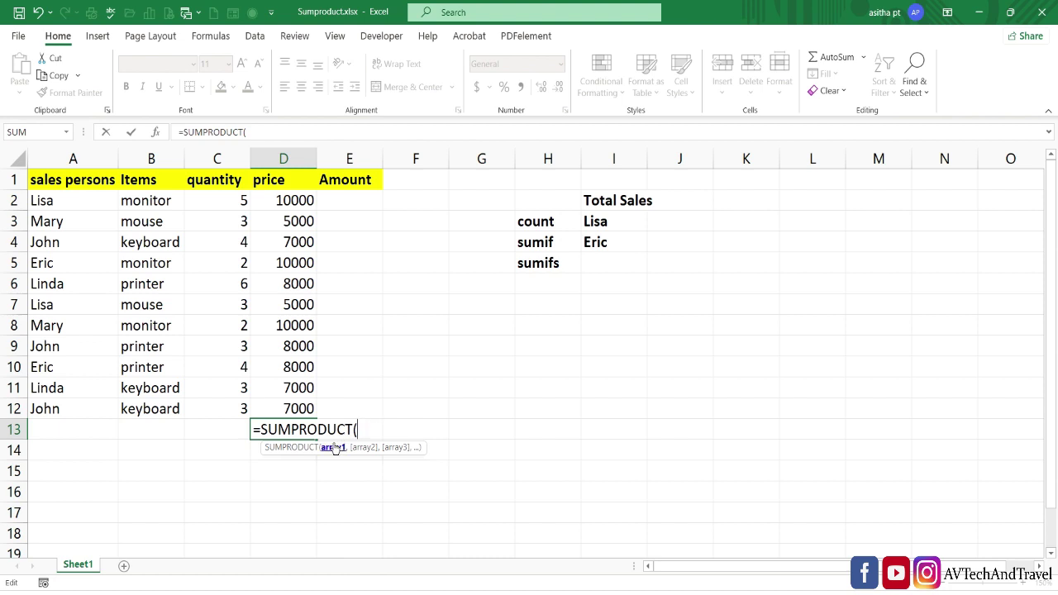
drag(293, 200, 286, 415)
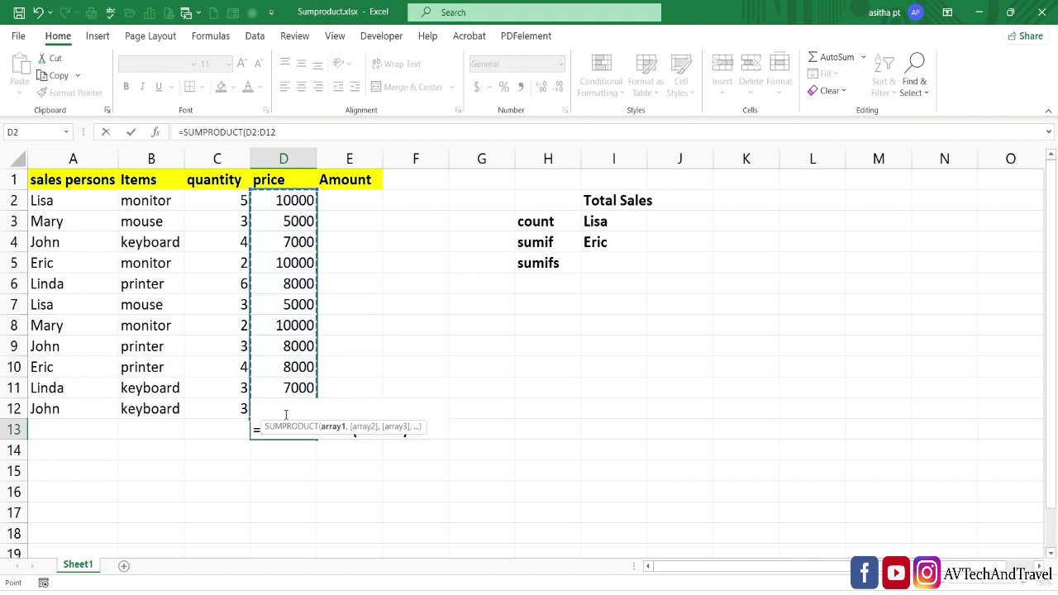
text())
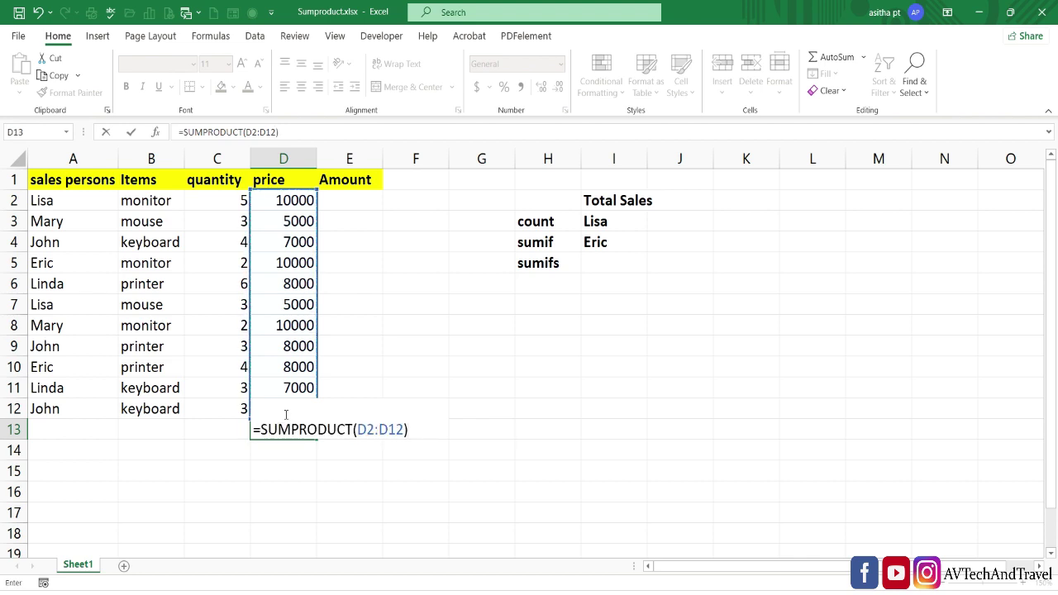
key(Return)
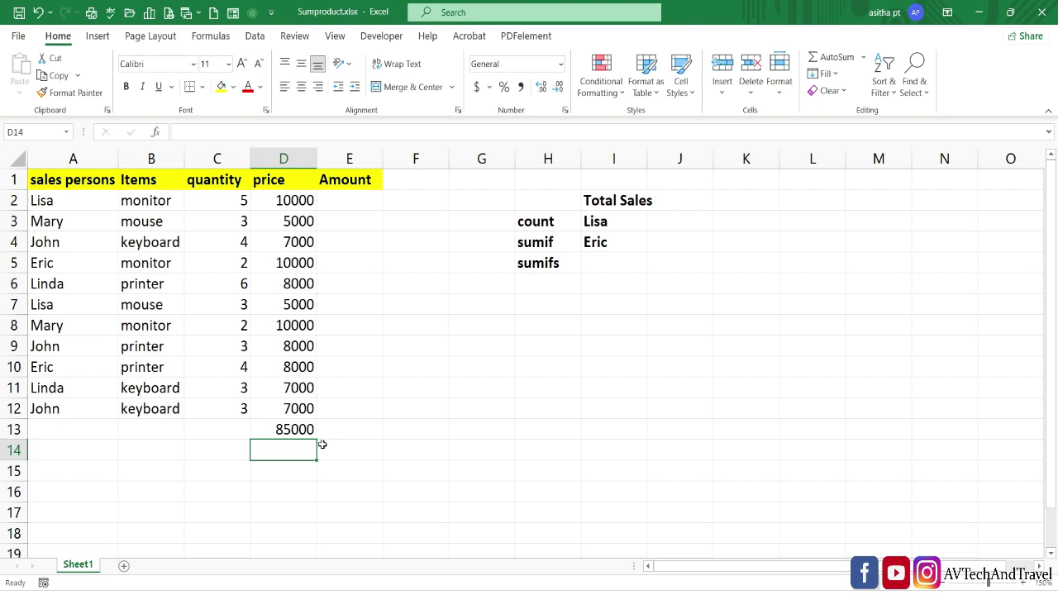
Total the same price range in D14 with =SUM(D2:D12) for comparison.
double_click(296, 449)
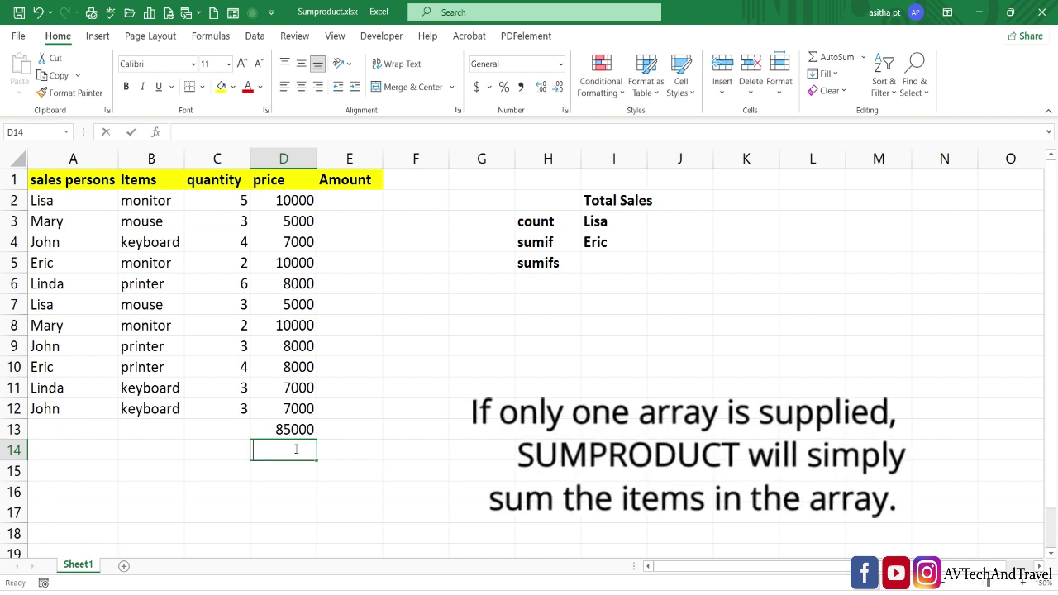
text(=sum()
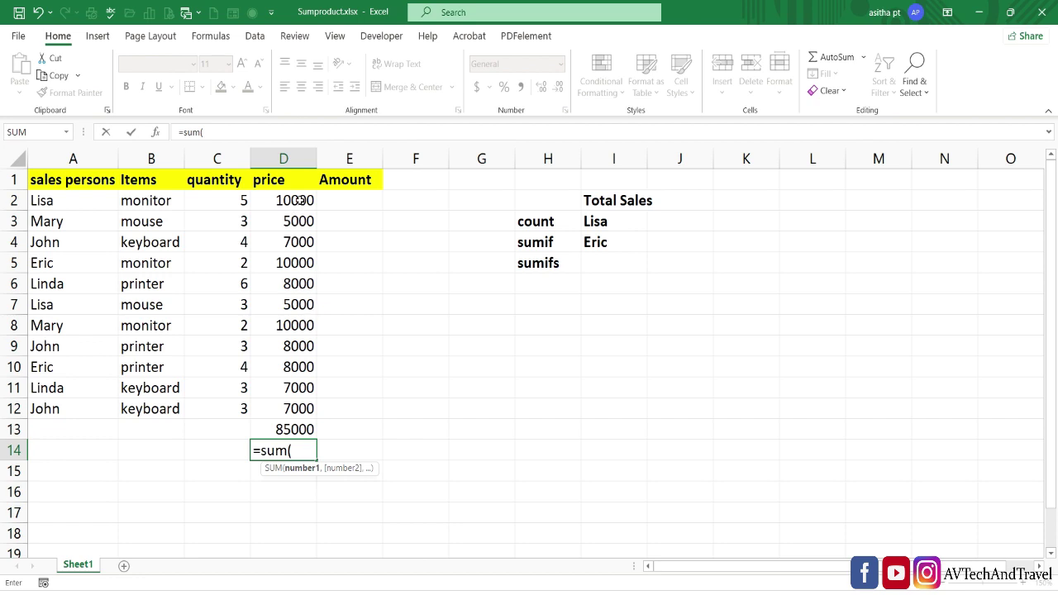
drag(297, 202, 289, 413)
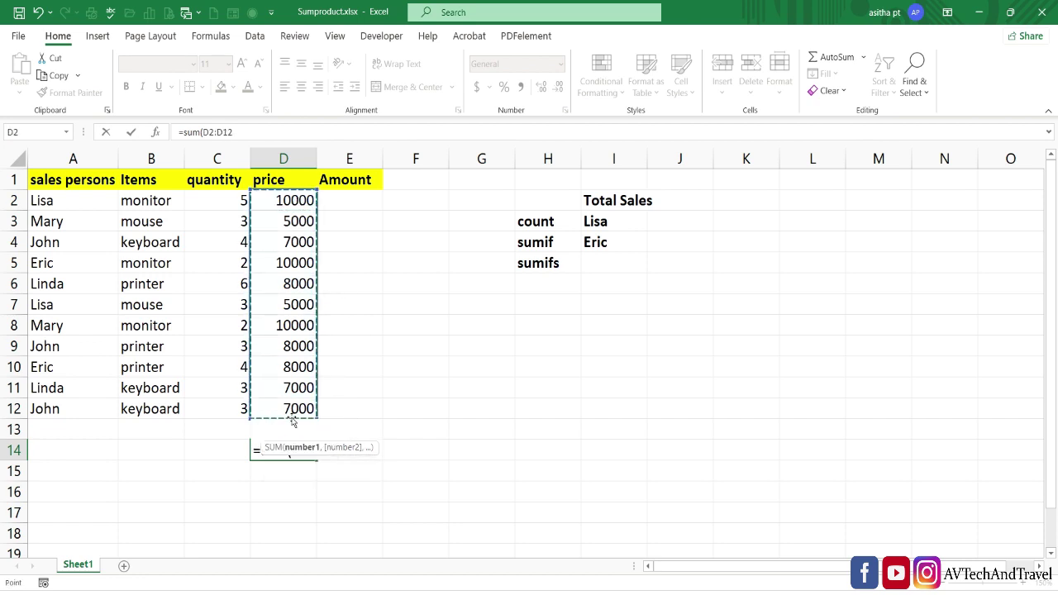
text())
key(Return)
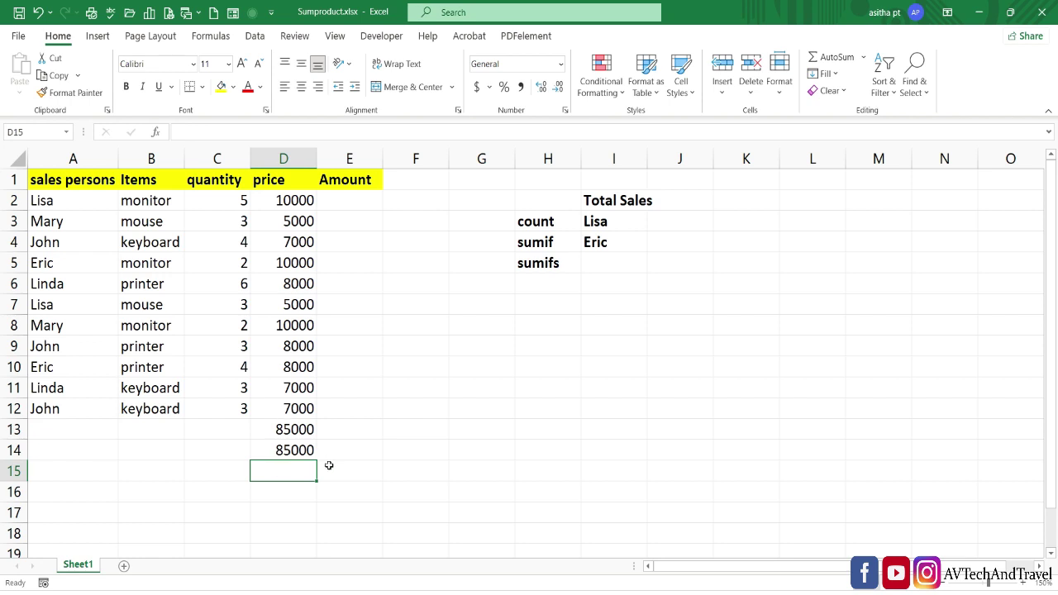
Review the SUMPRODUCT formula in D13, leave it as is, and clear the two totals in D13:D14.
double_click(299, 432)
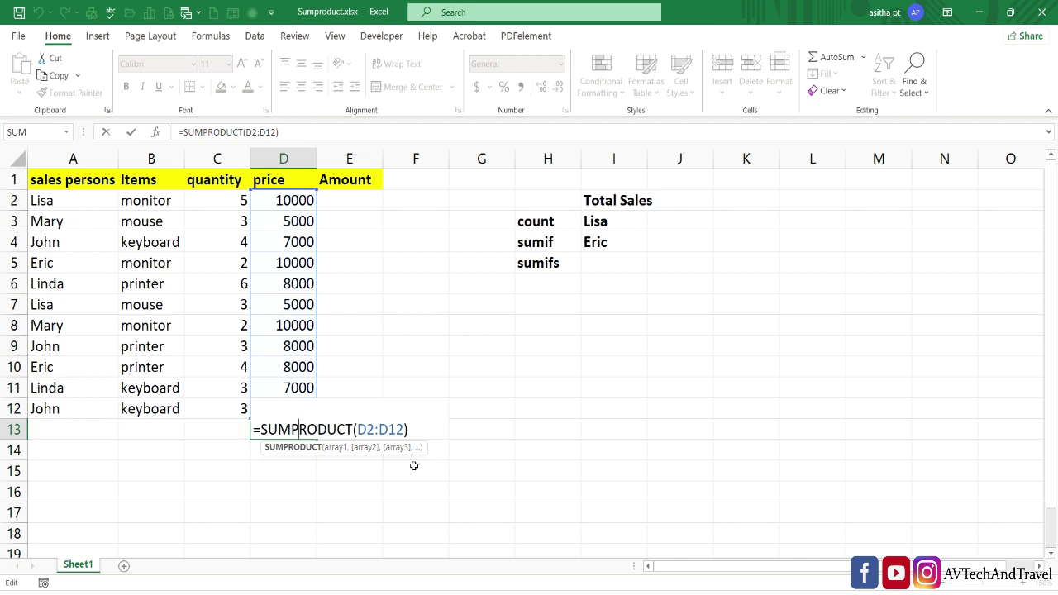
key(Tab)
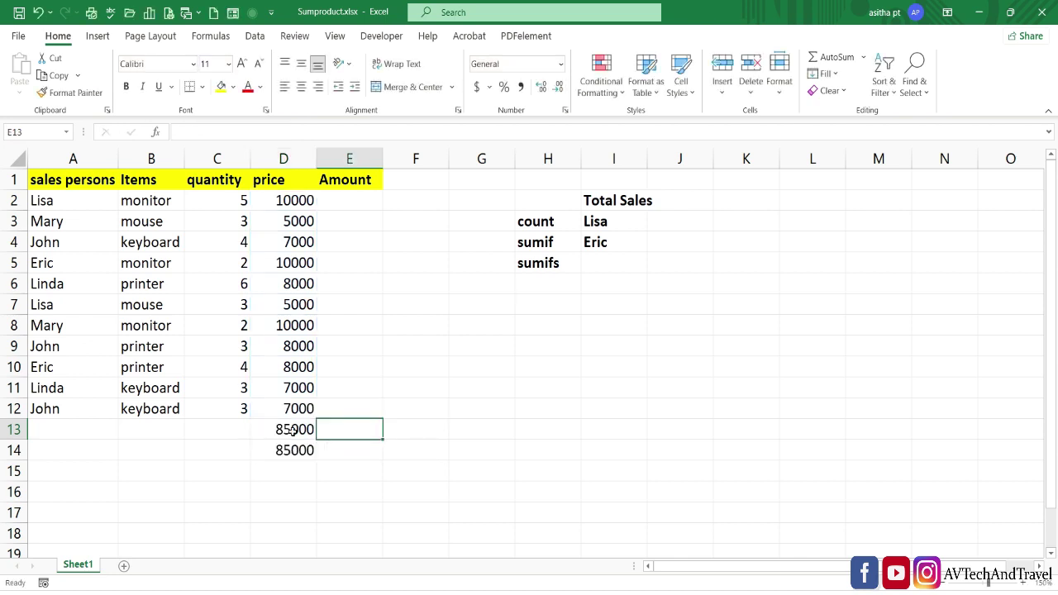
drag(291, 430, 295, 448)
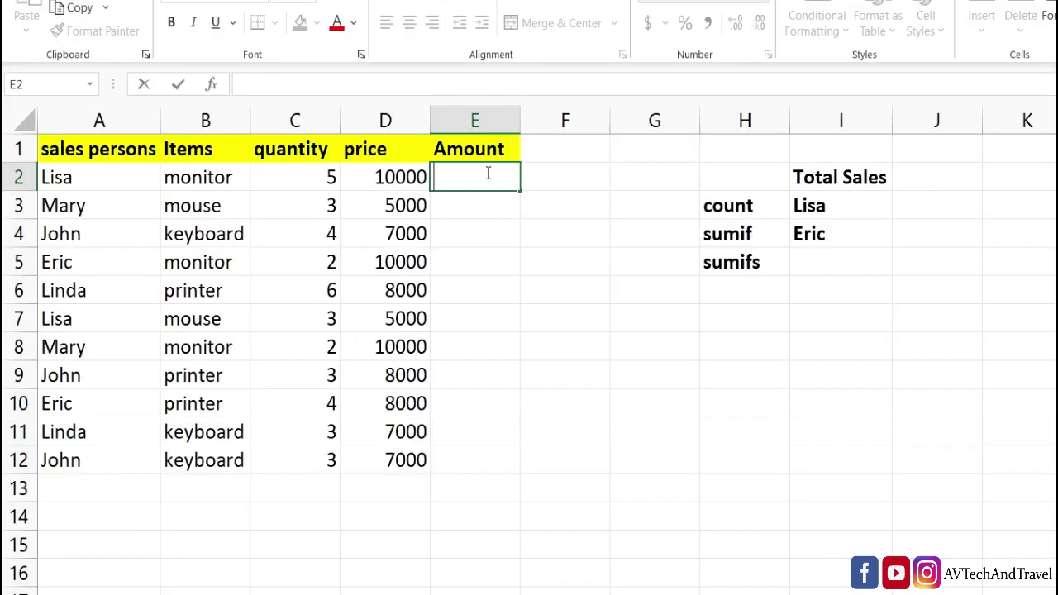
Calculate the Amount in E2 as =C2*D2 and fill the formula down through E12.
text(=)
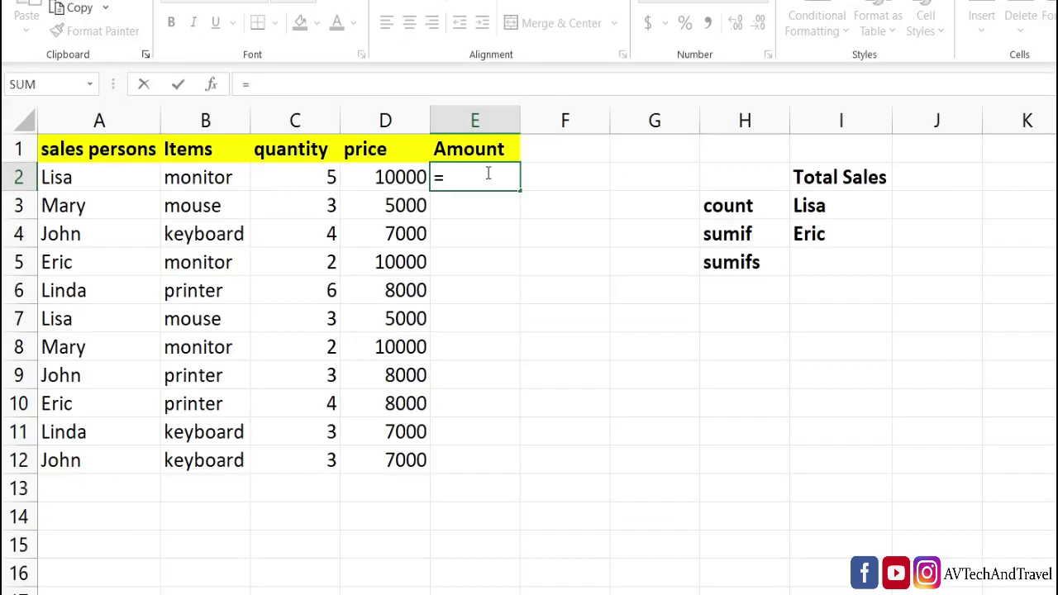
click(336, 176)
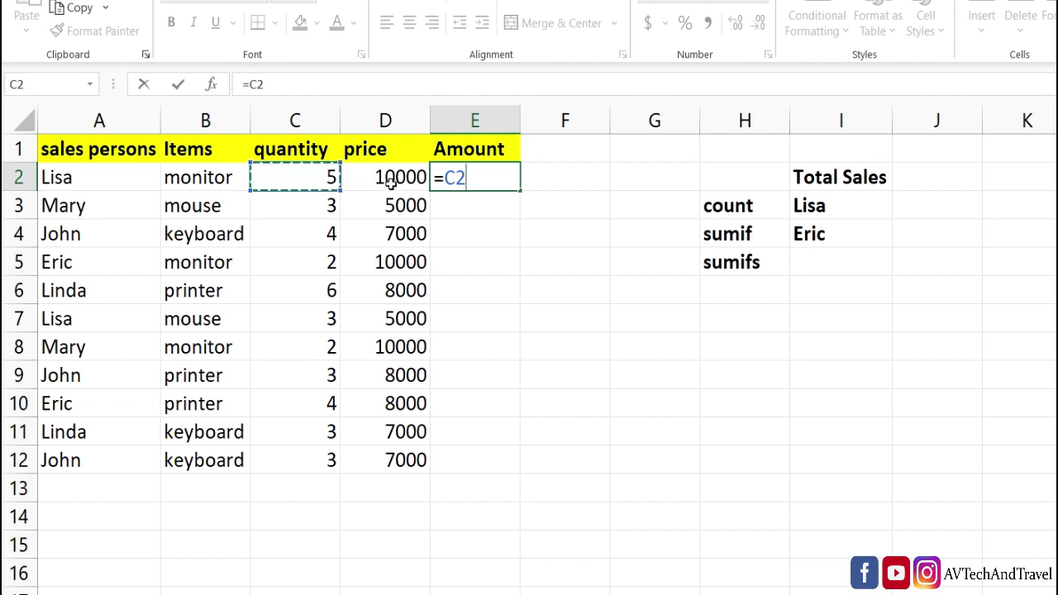
text(*)
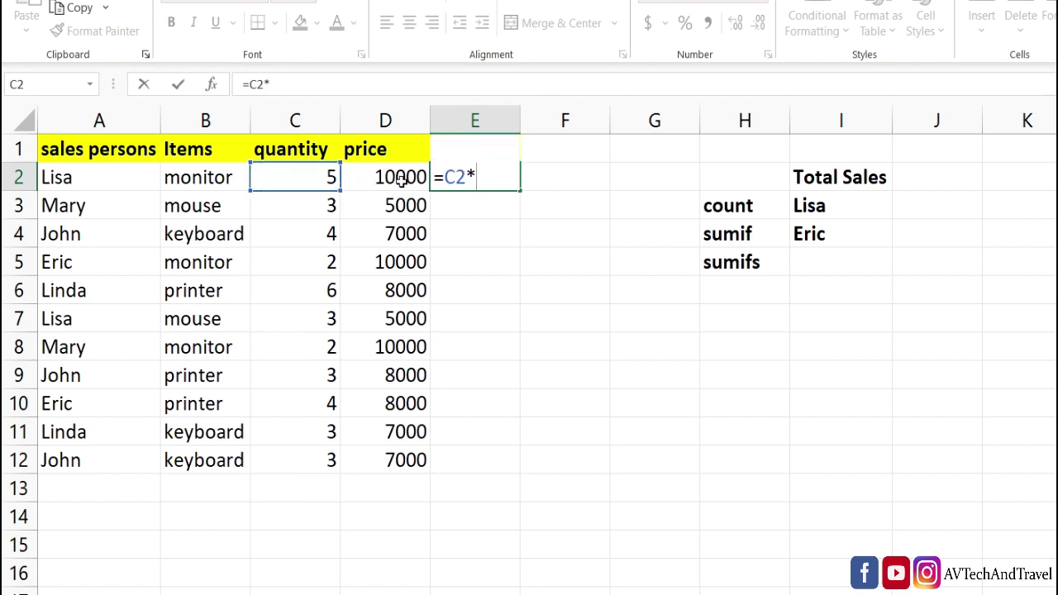
click(400, 182)
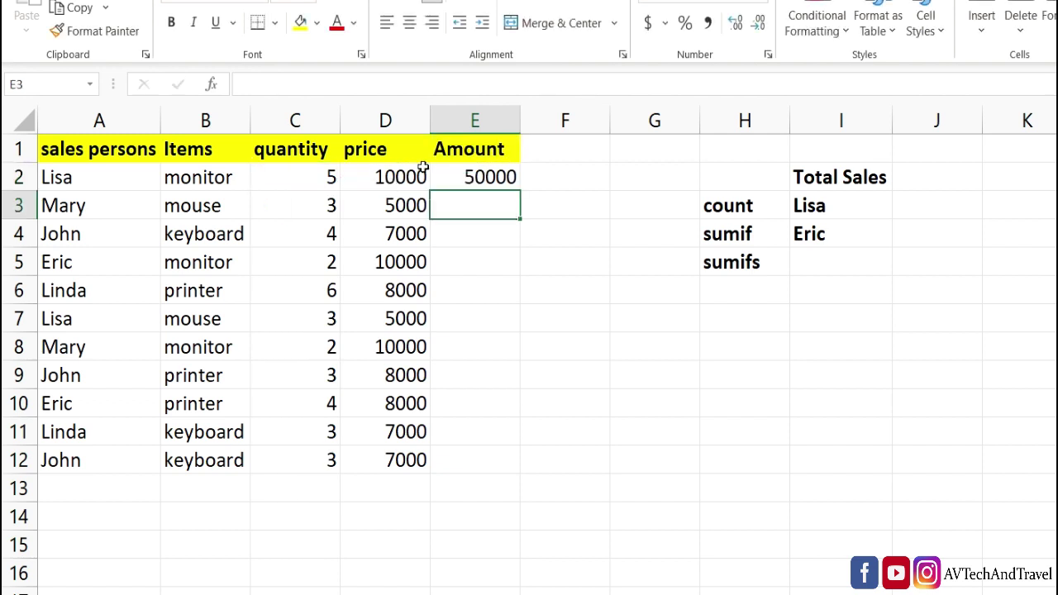
click(477, 176)
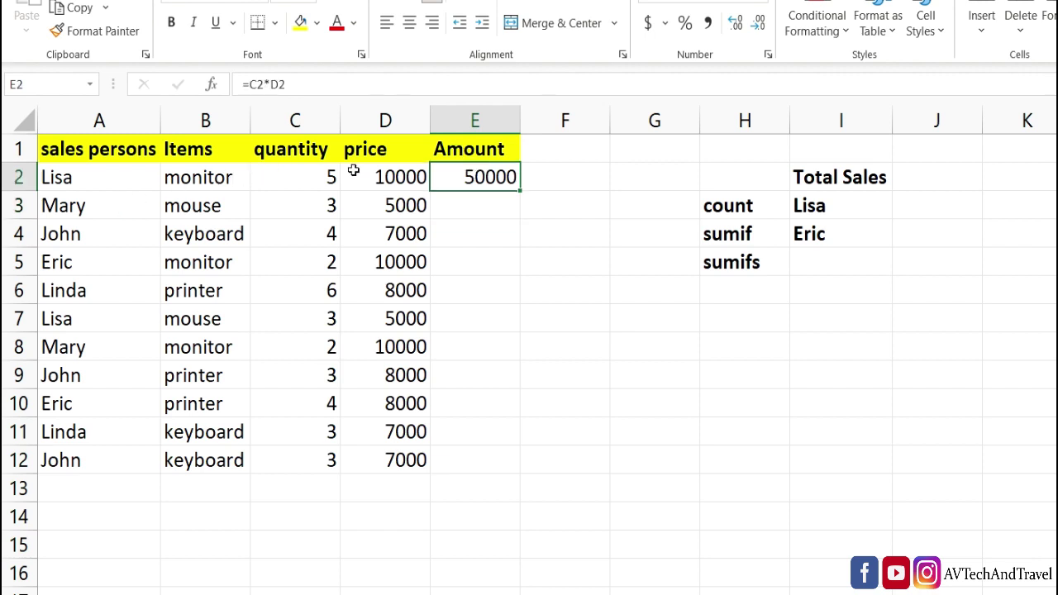
double_click(519, 191)
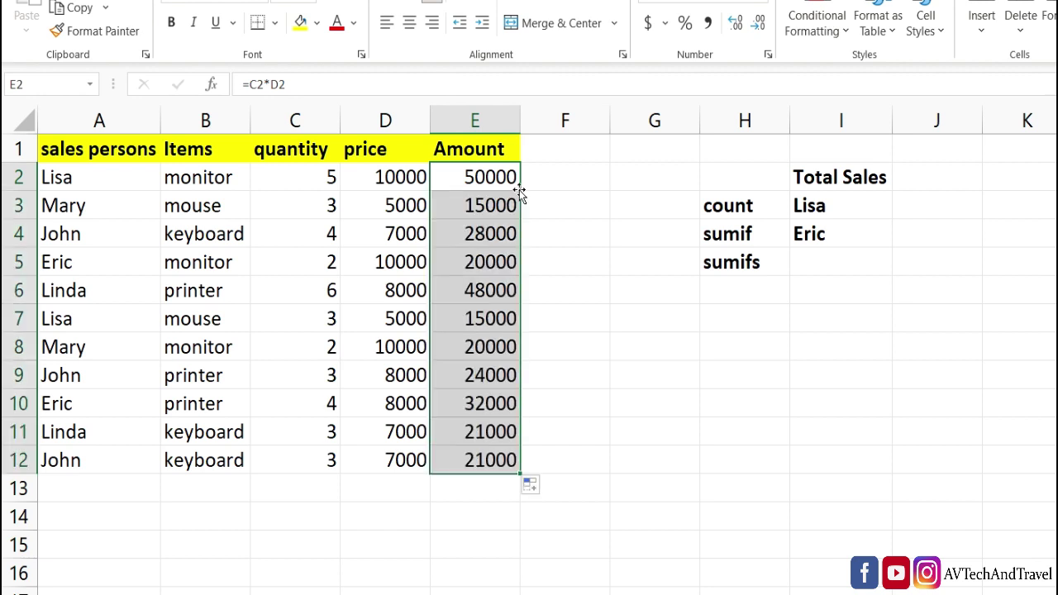
Total the Amount column in E13 by summing E2:E12 with the SUM function.
double_click(455, 493)
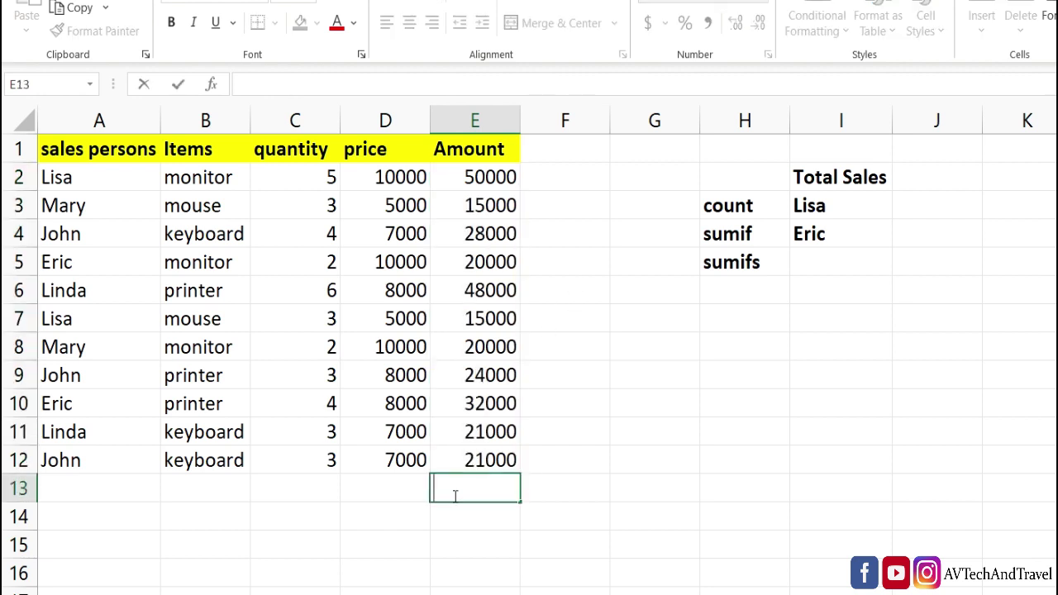
click(369, 492)
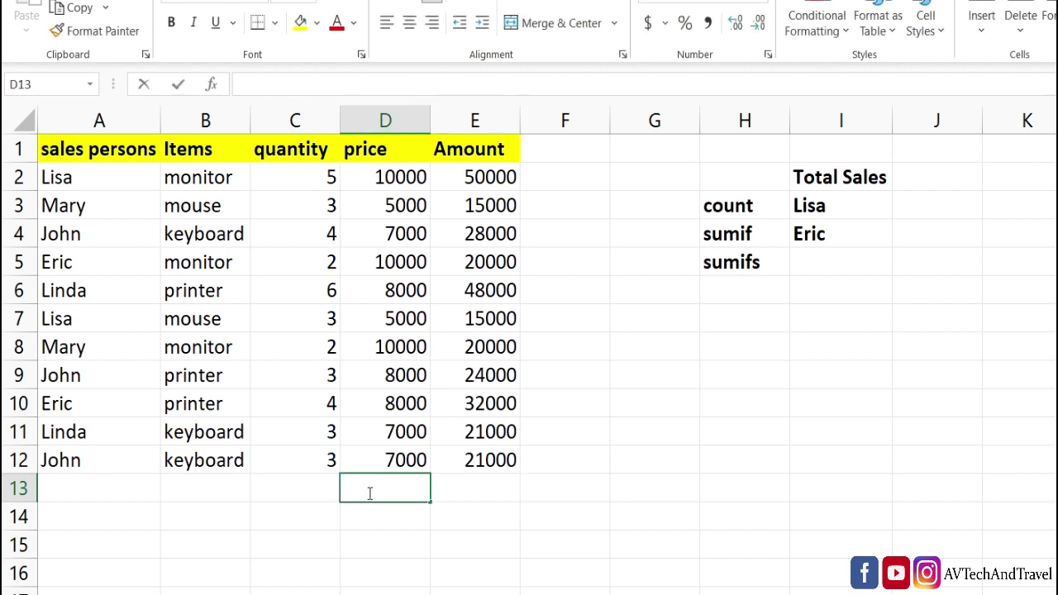
double_click(475, 493)
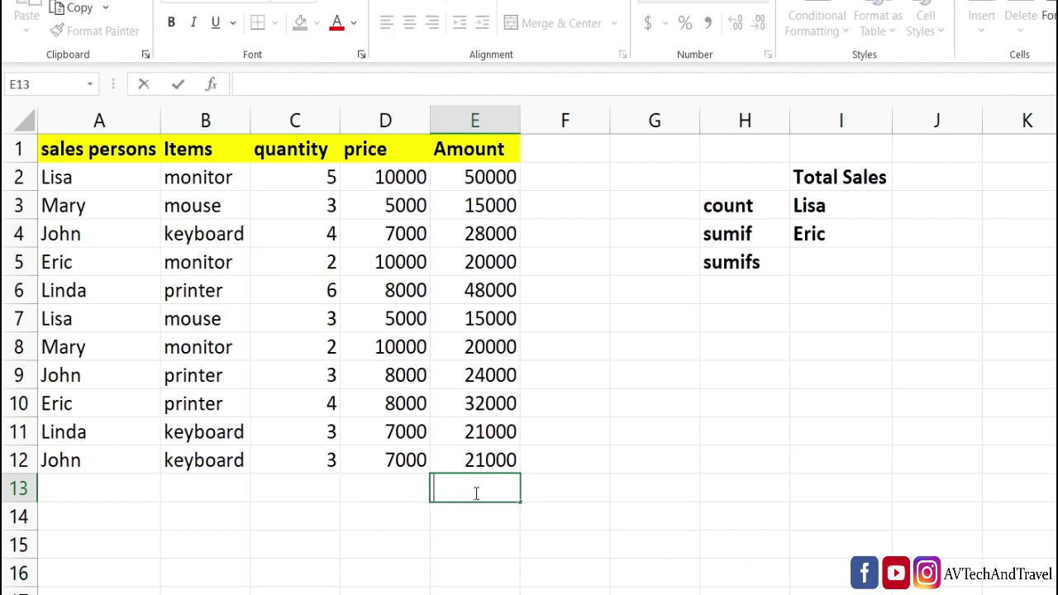
text(=)
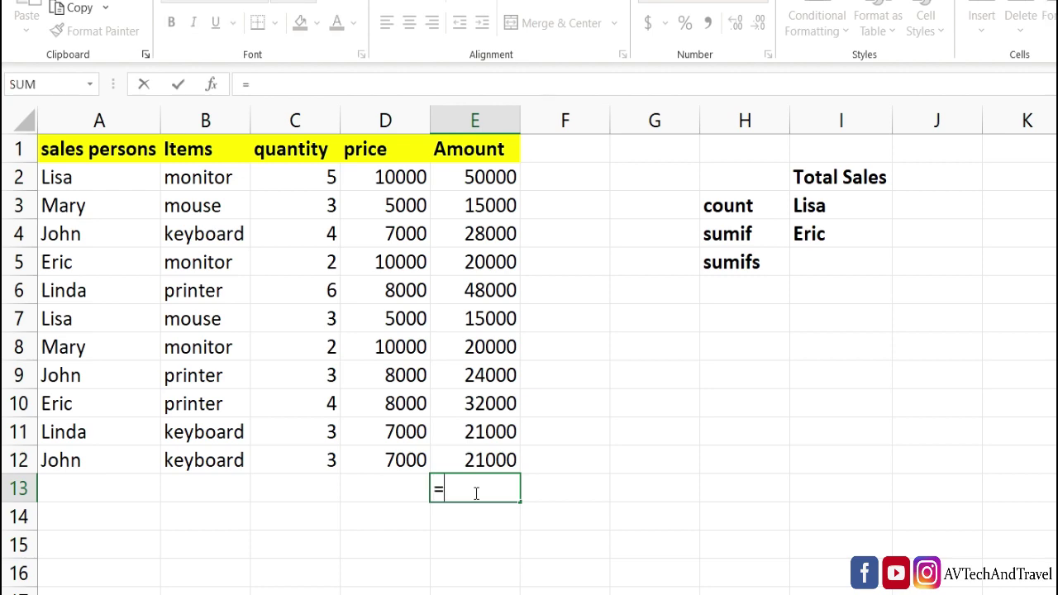
text(sum()
click(504, 177)
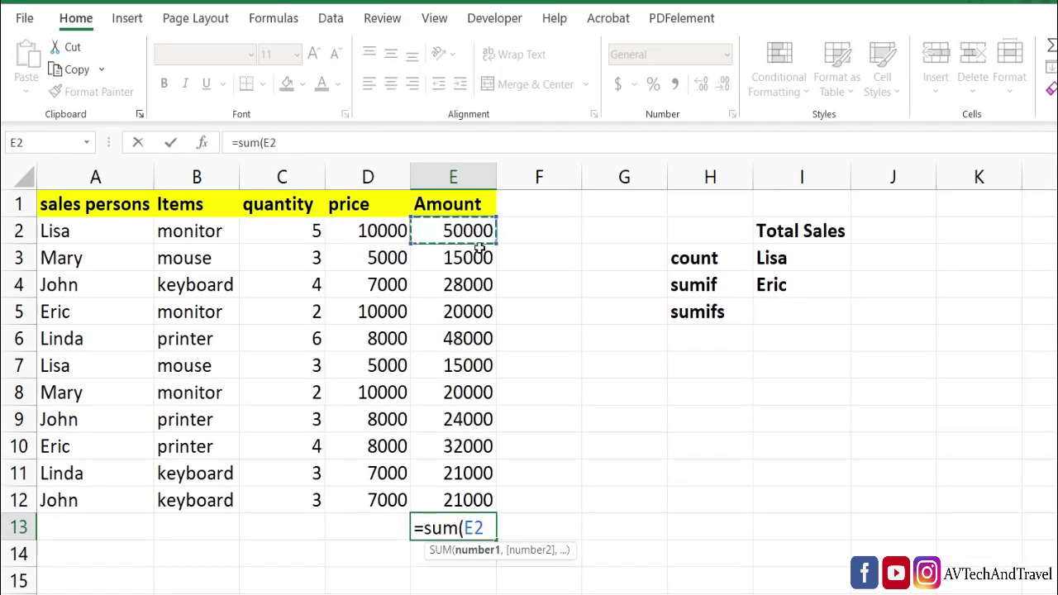
drag(480, 247, 474, 501)
key(Return)
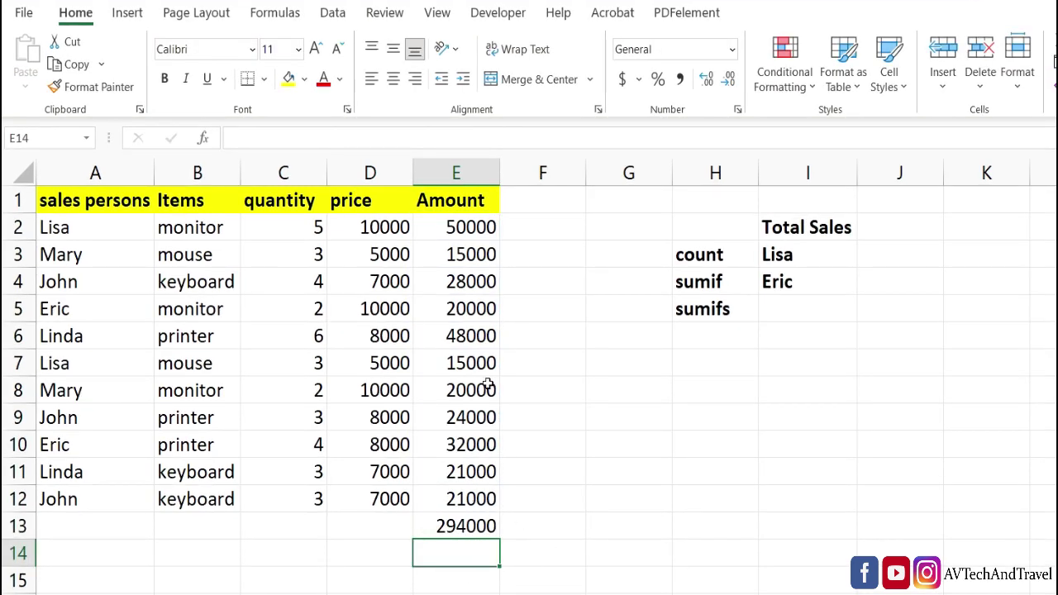
click(490, 525)
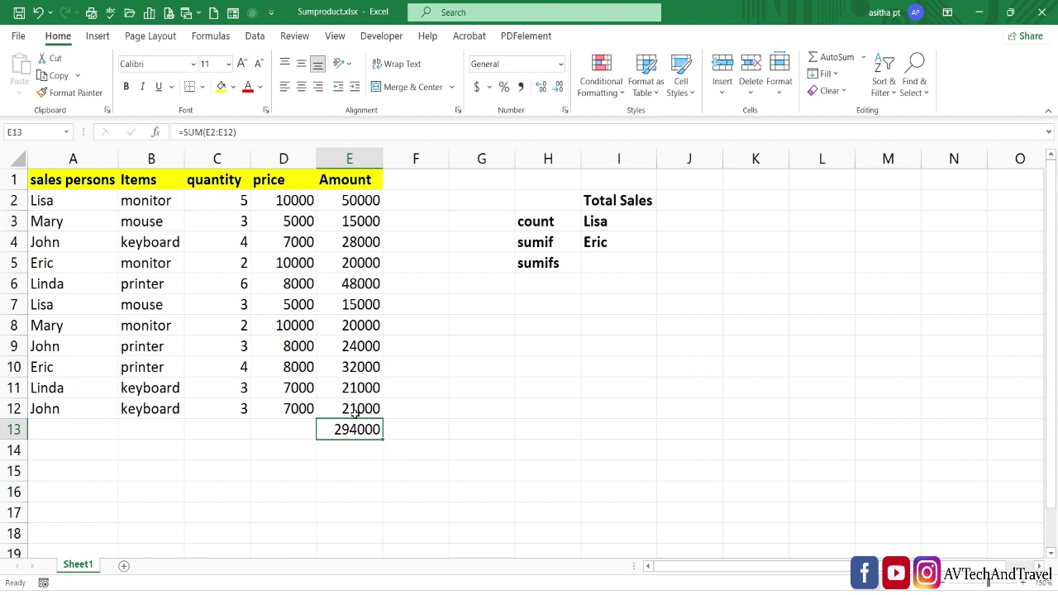
Calculate Total Sales in J2 from quantity and price with =SUMPRODUCT(C2:C12,D2:D12).
click(691, 204)
text(=sump)
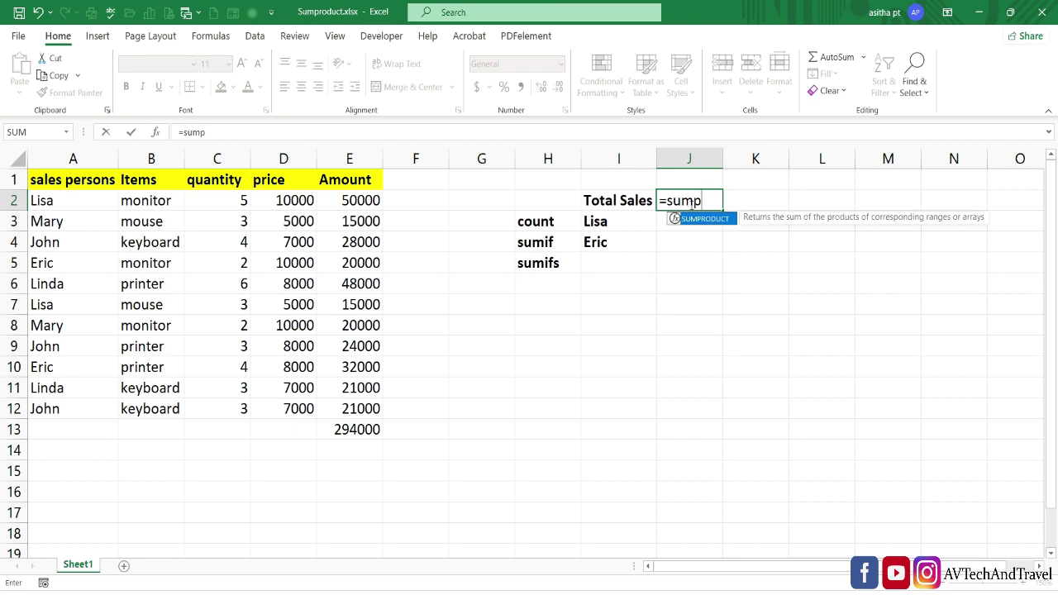
key(Tab)
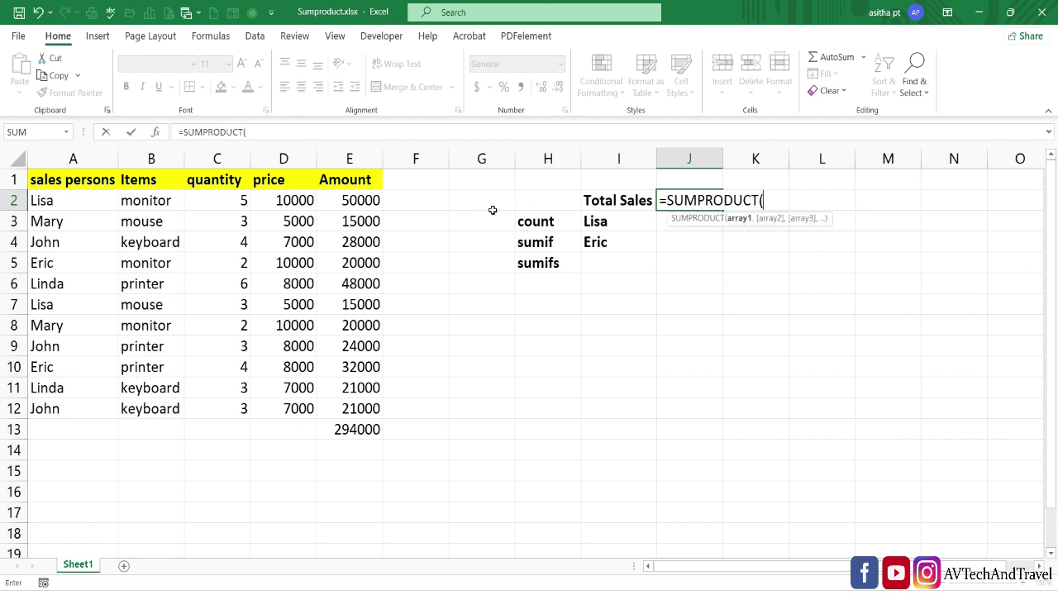
drag(243, 201, 245, 410)
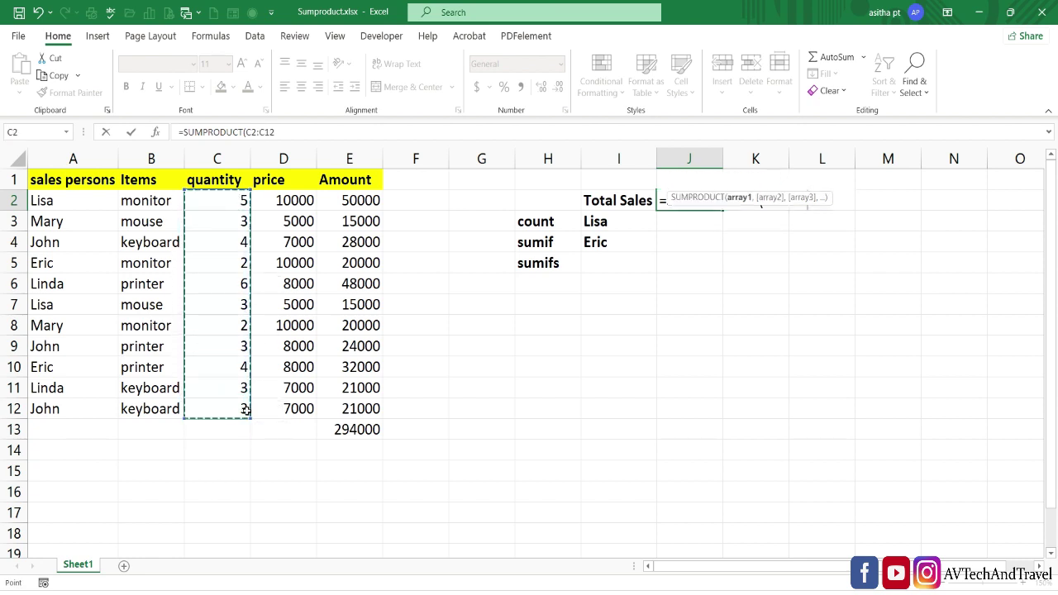
text(,)
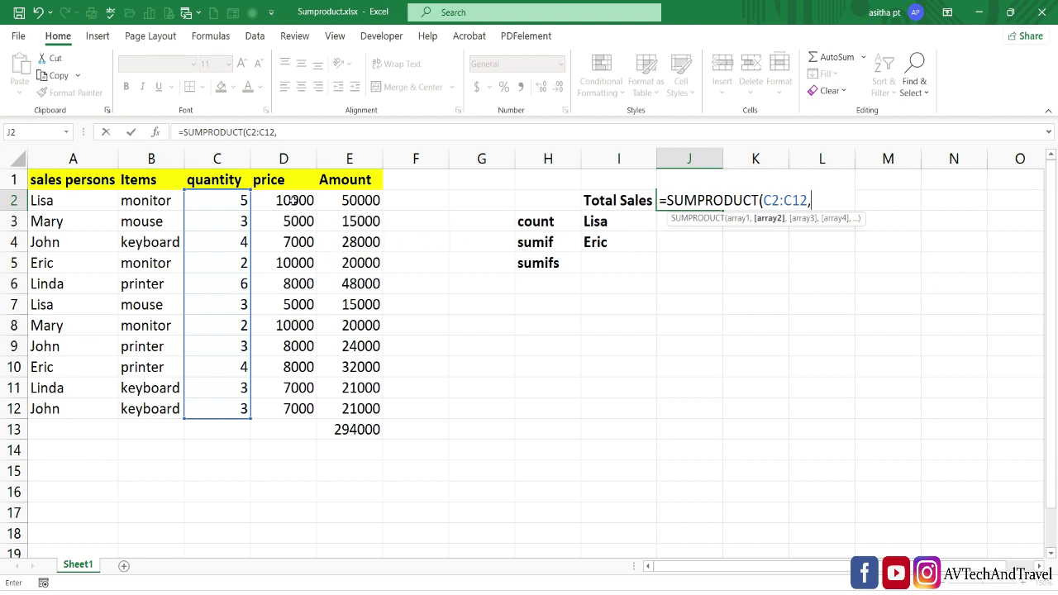
drag(293, 200, 286, 408)
text())
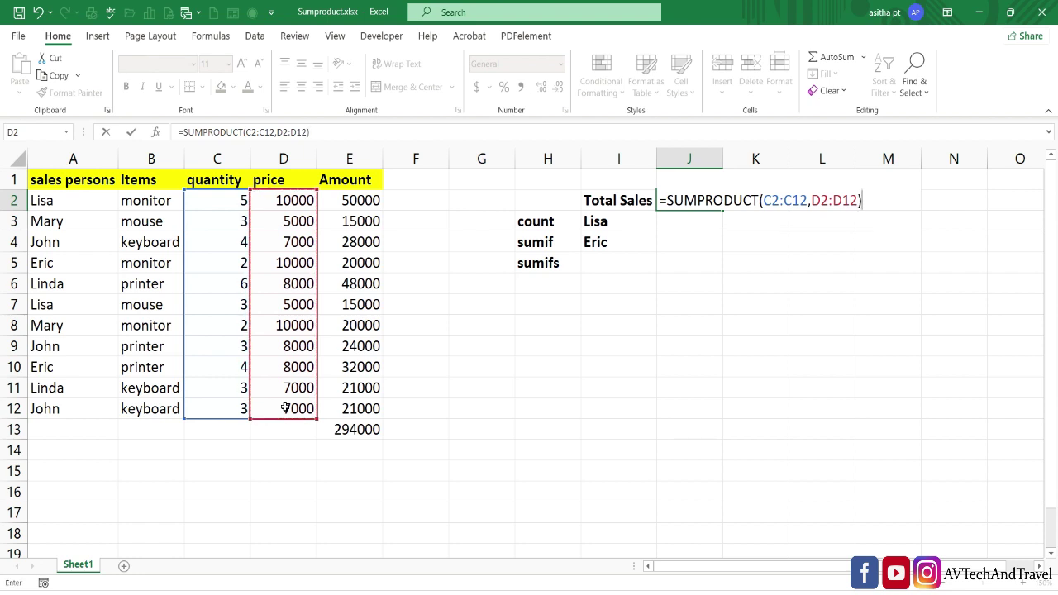
key(Return)
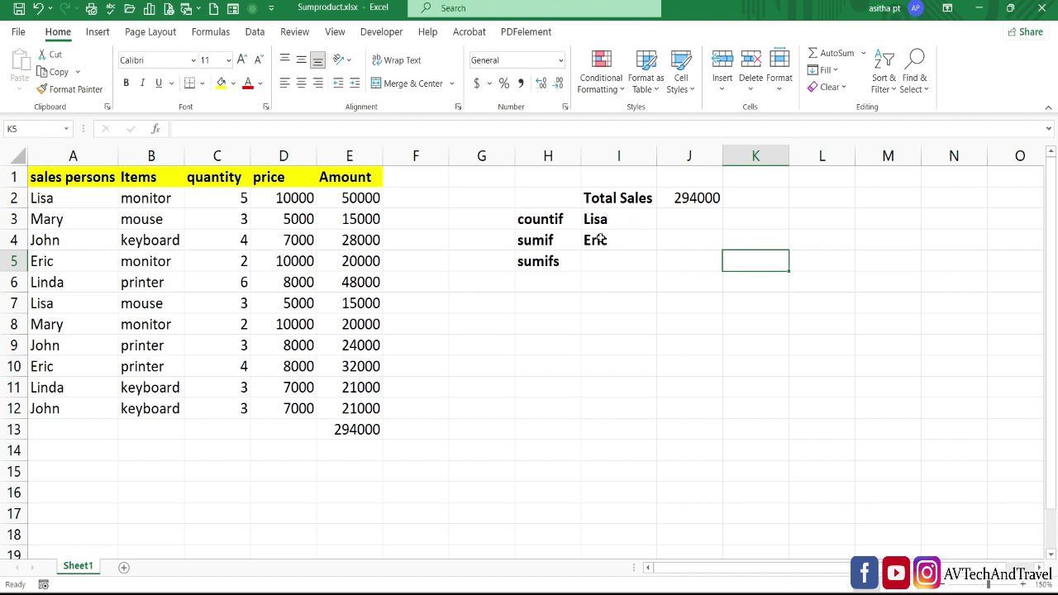
Calculate the quantity for the sales person in I3 by entering =SUMPRODUCT((A2:A12=I3)*(C2:C12)) in J3.
double_click(677, 221)
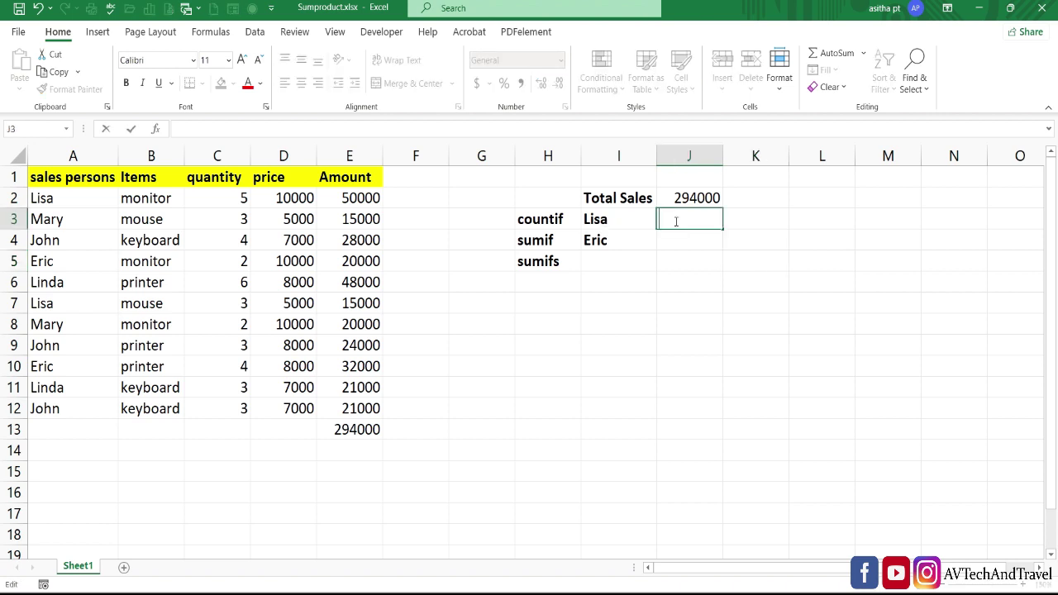
text(=sump)
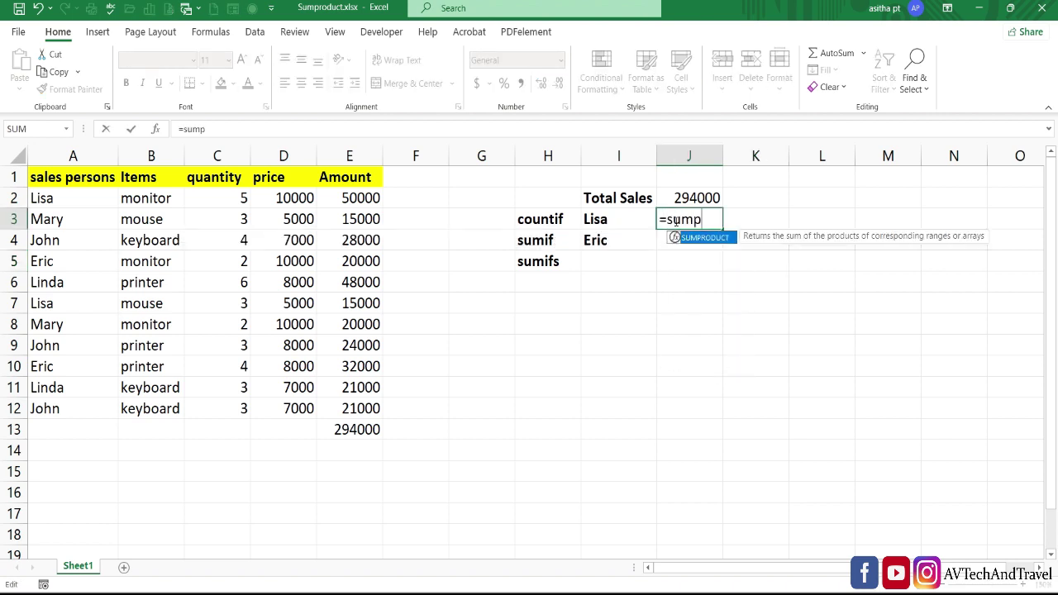
key(Tab)
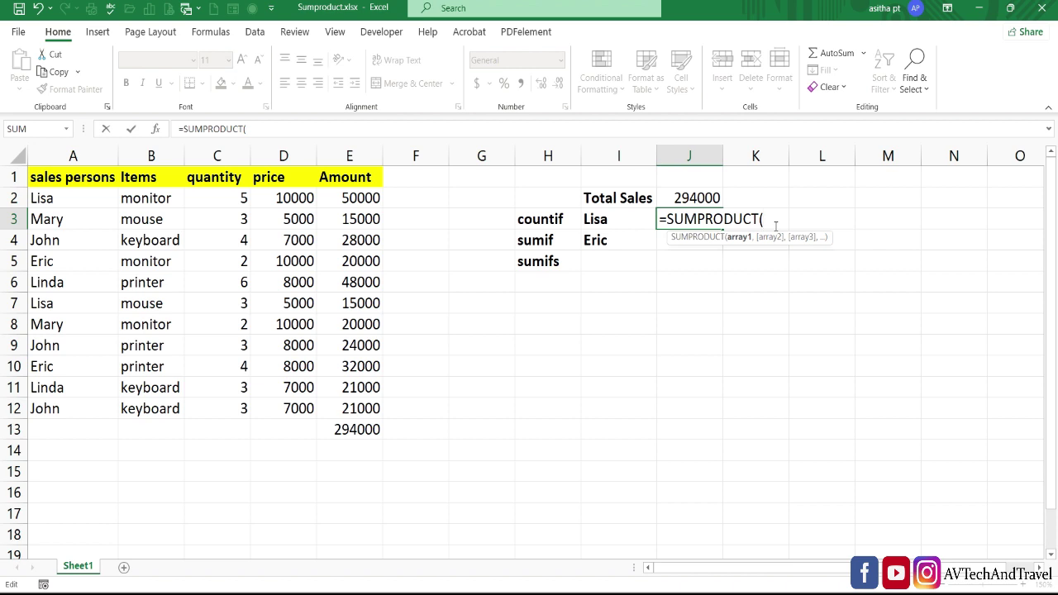
text(()
drag(85, 198, 78, 406)
text(=)
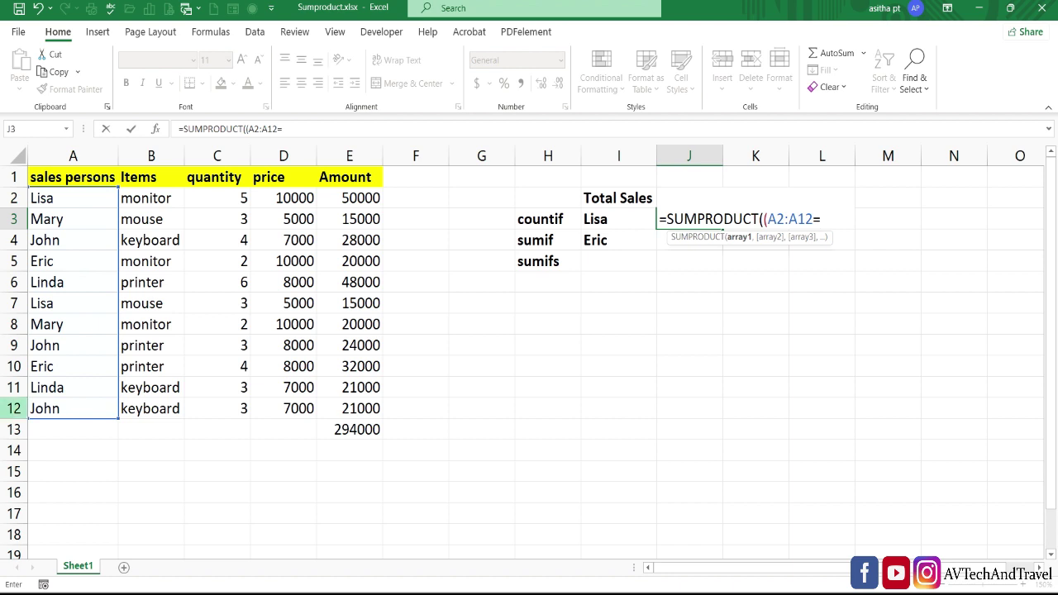
click(606, 219)
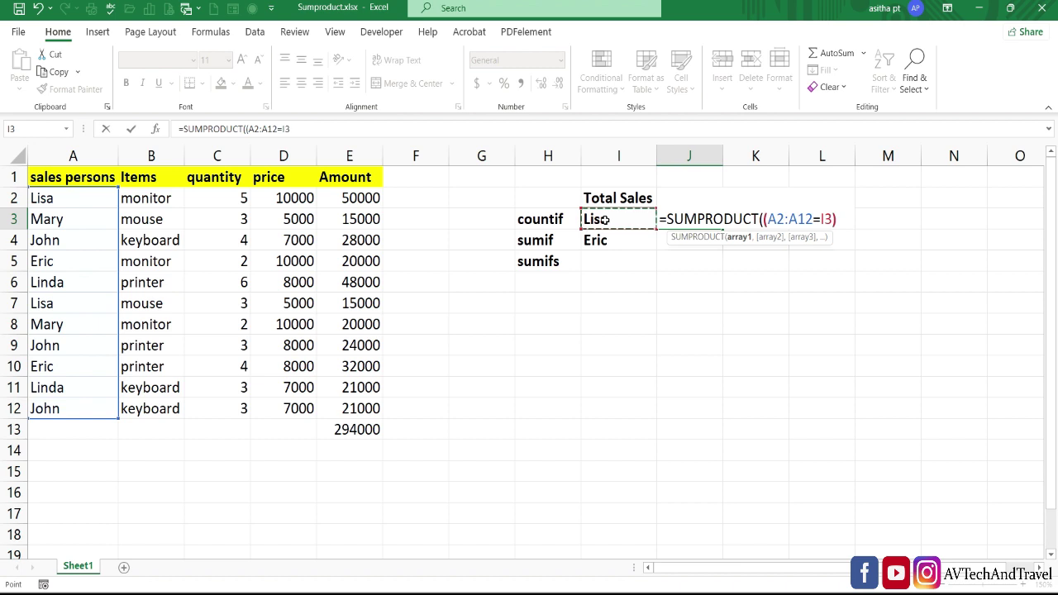
text()*)
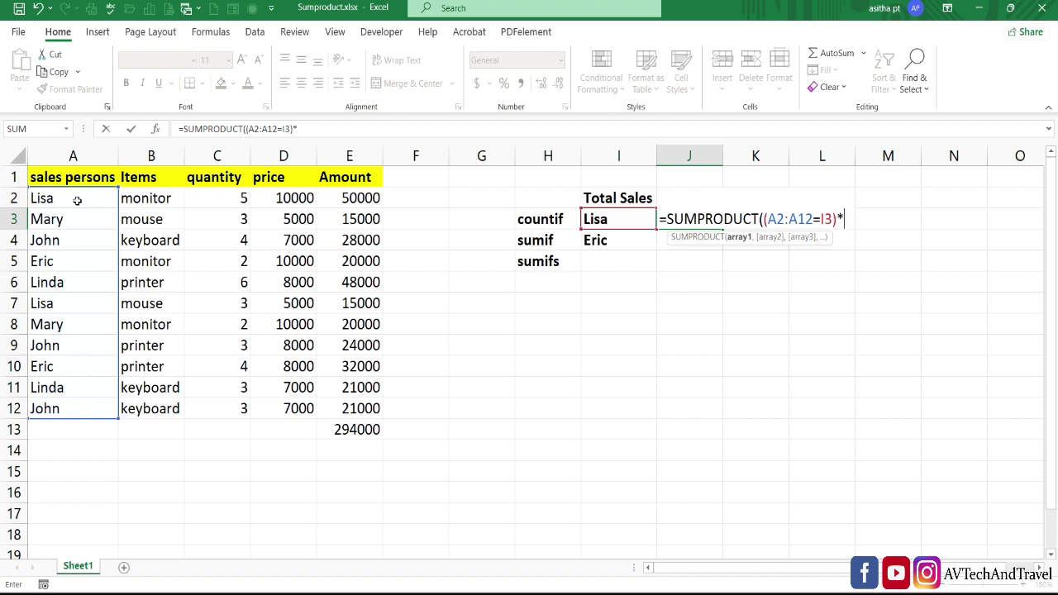
text(()
drag(230, 198, 216, 410)
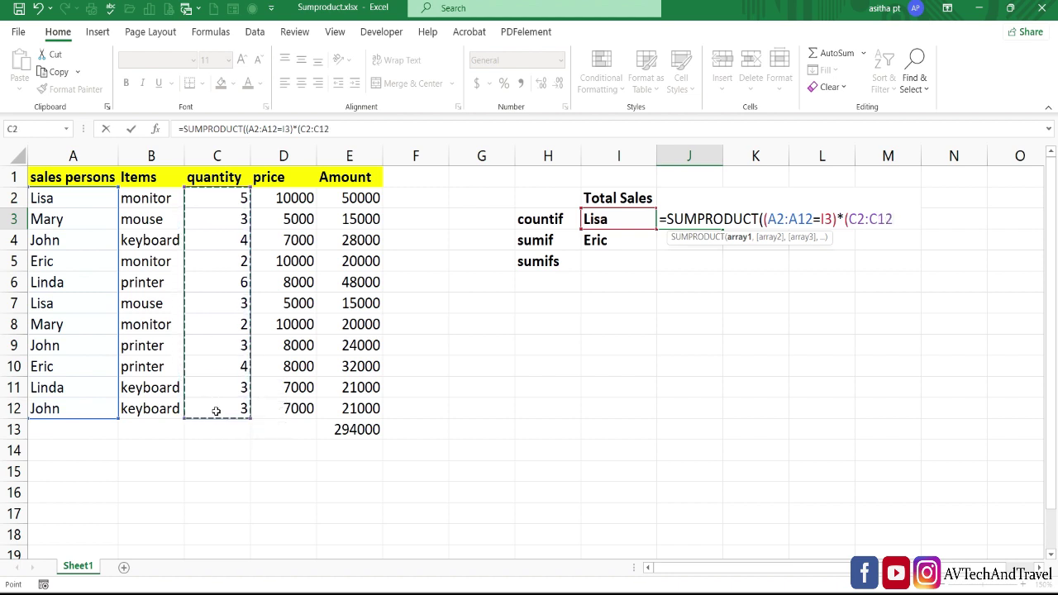
text())
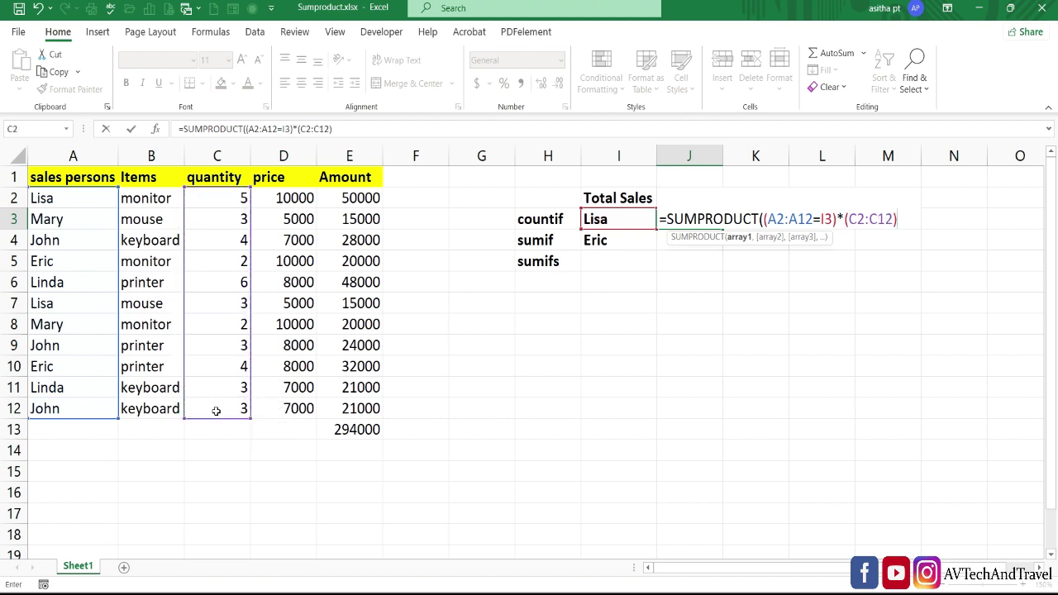
text())
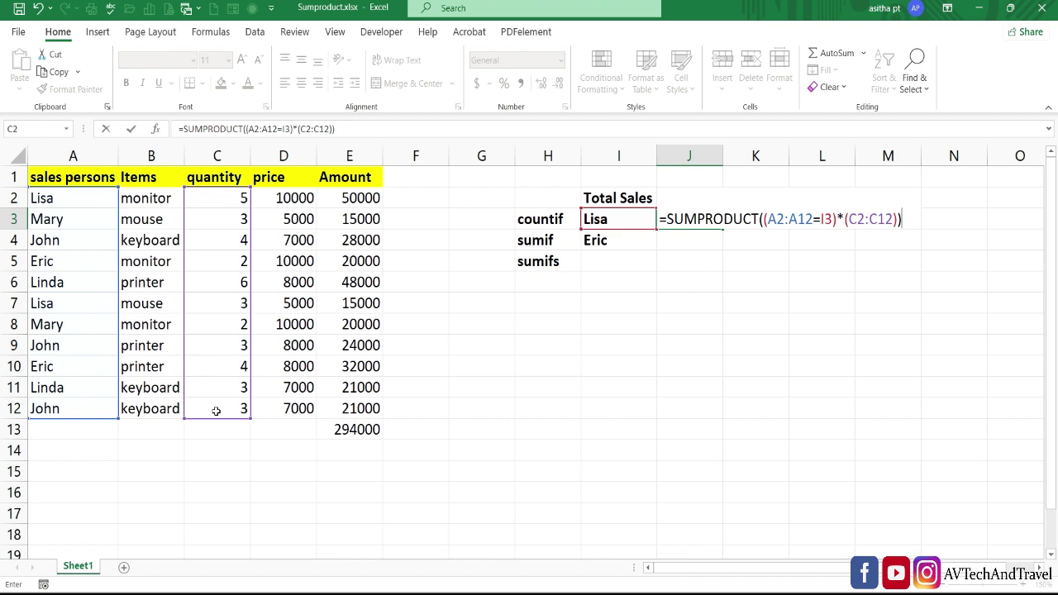
key(Return)
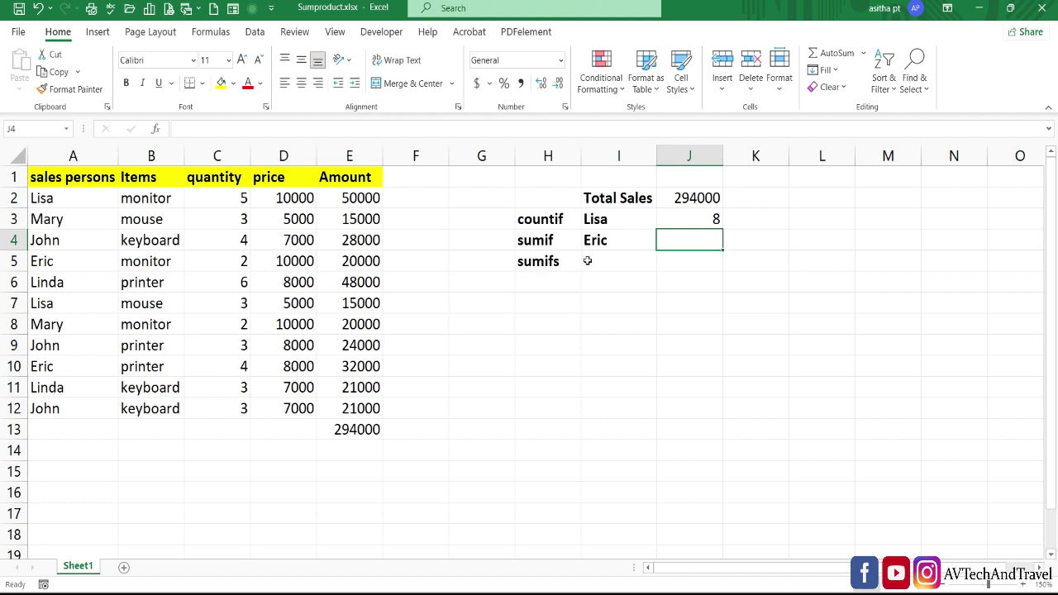
Check the result in J3 against that sales person's quantities in rows 2 and 7.
click(696, 215)
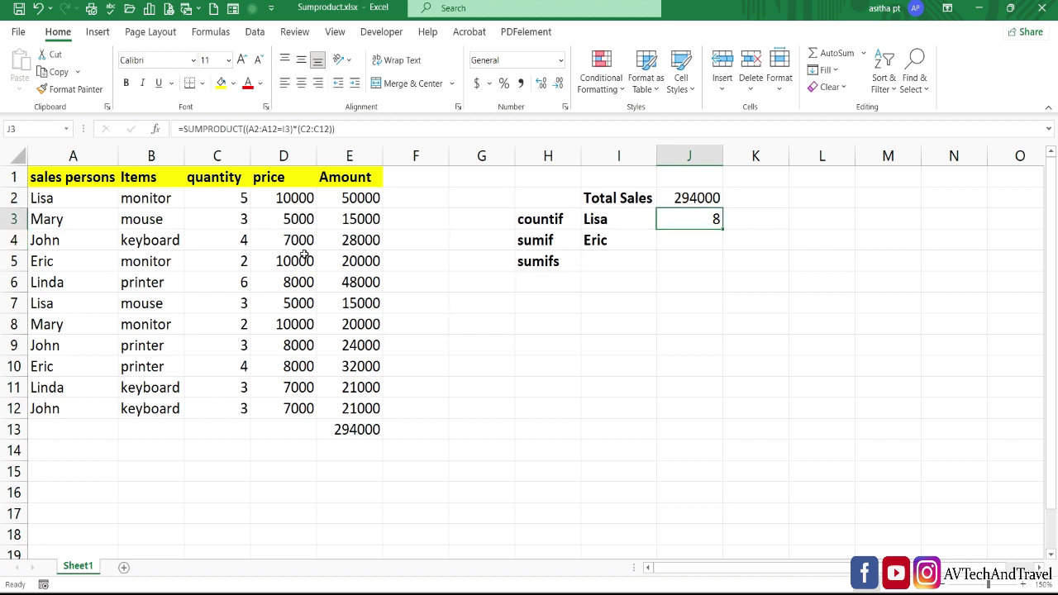
click(72, 198)
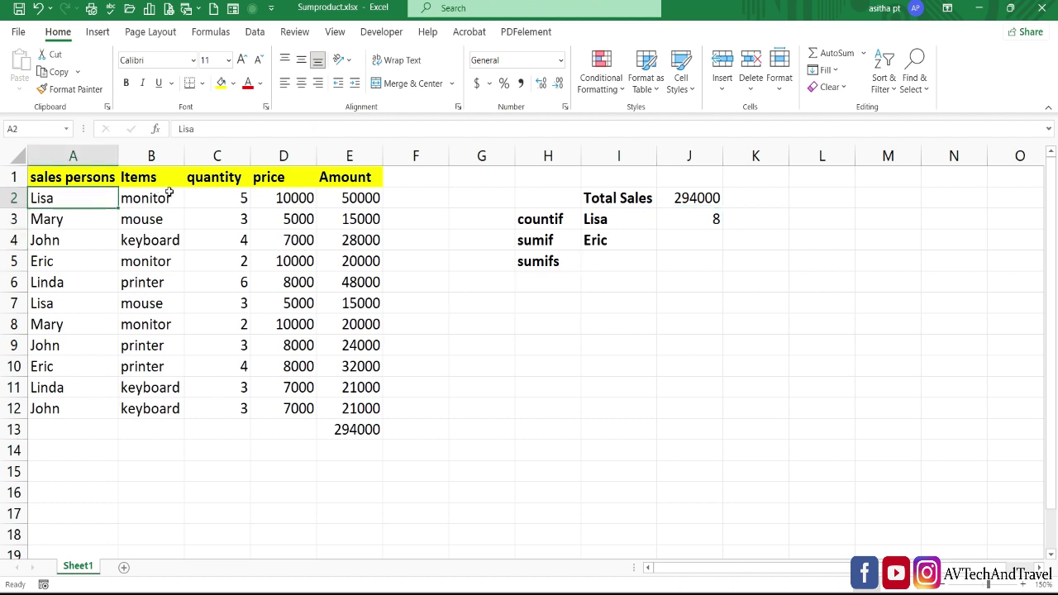
click(213, 203)
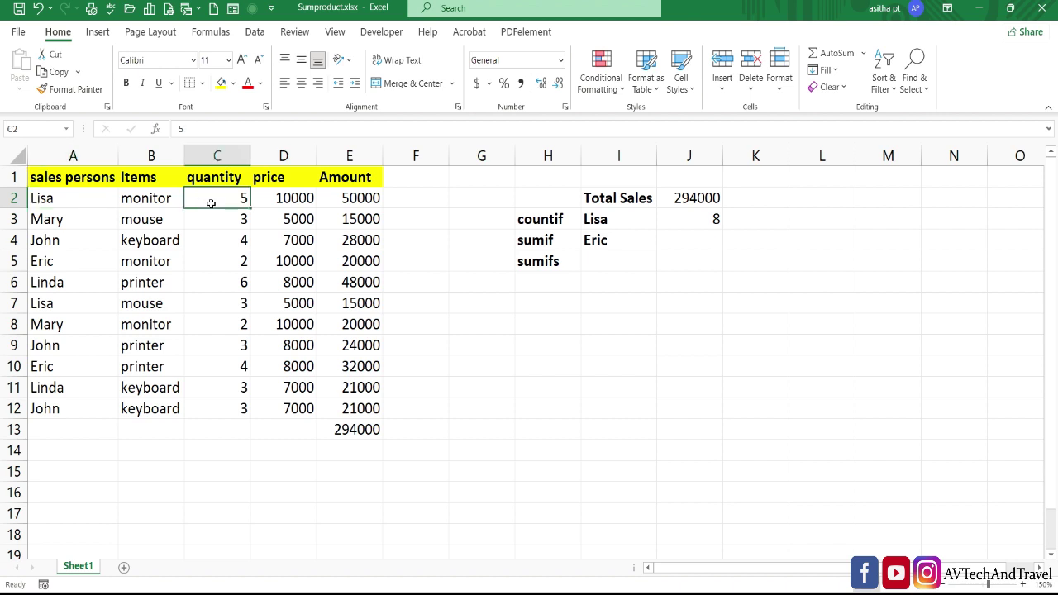
click(51, 306)
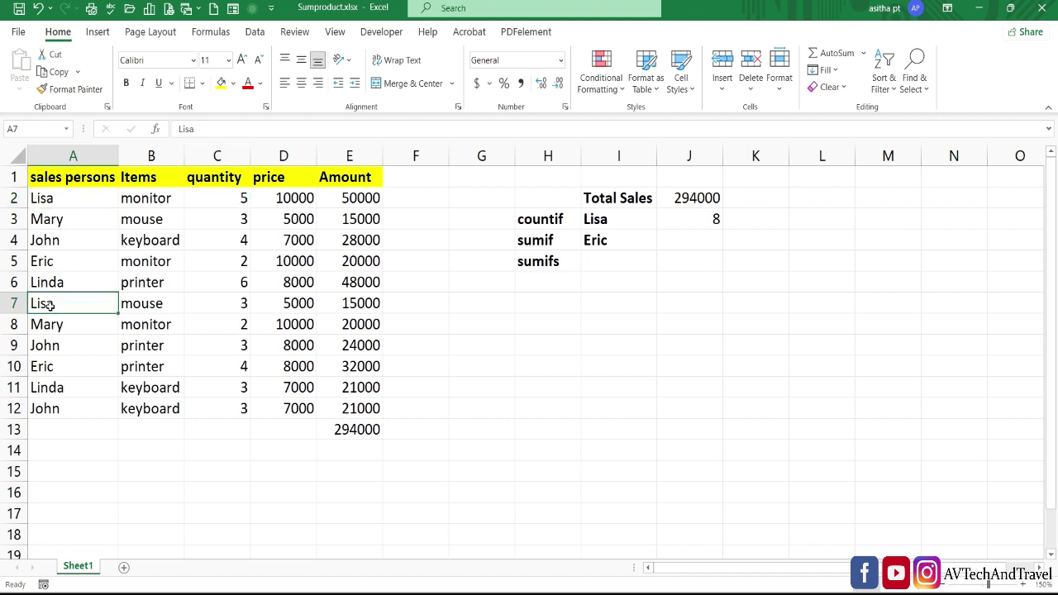
click(245, 303)
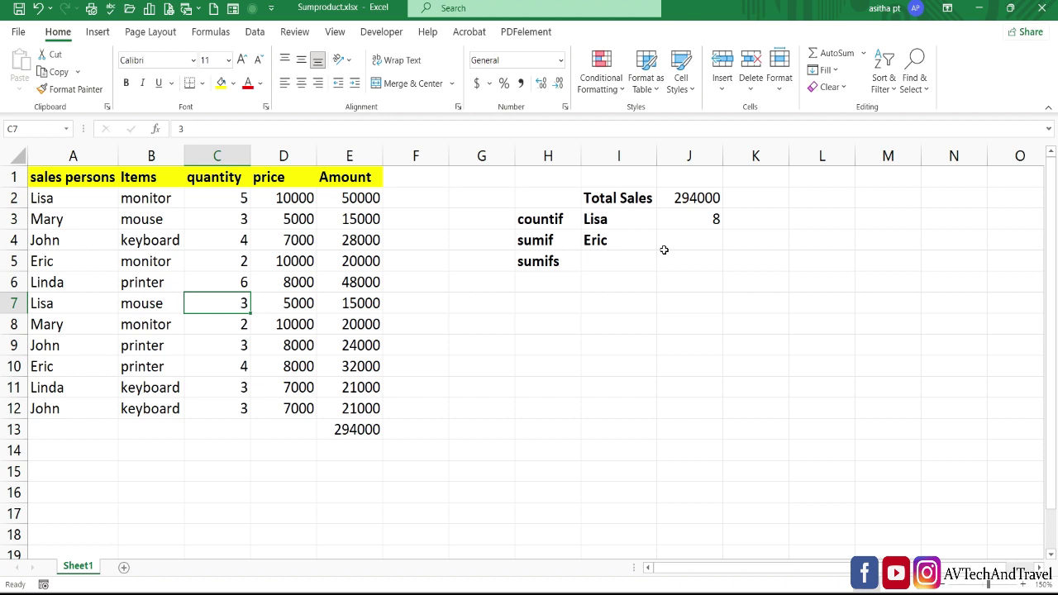
Calculate the sumif amount for the sales person in I4 by entering =SUMPRODUCT((A2:A12=I4)*(E2:E12)) in J4.
click(552, 242)
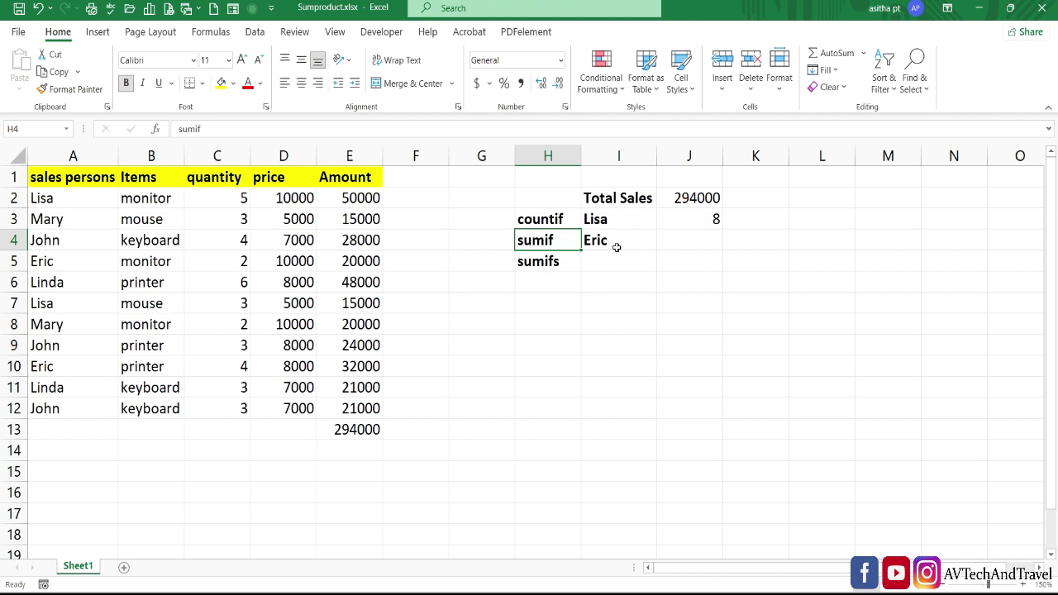
click(637, 245)
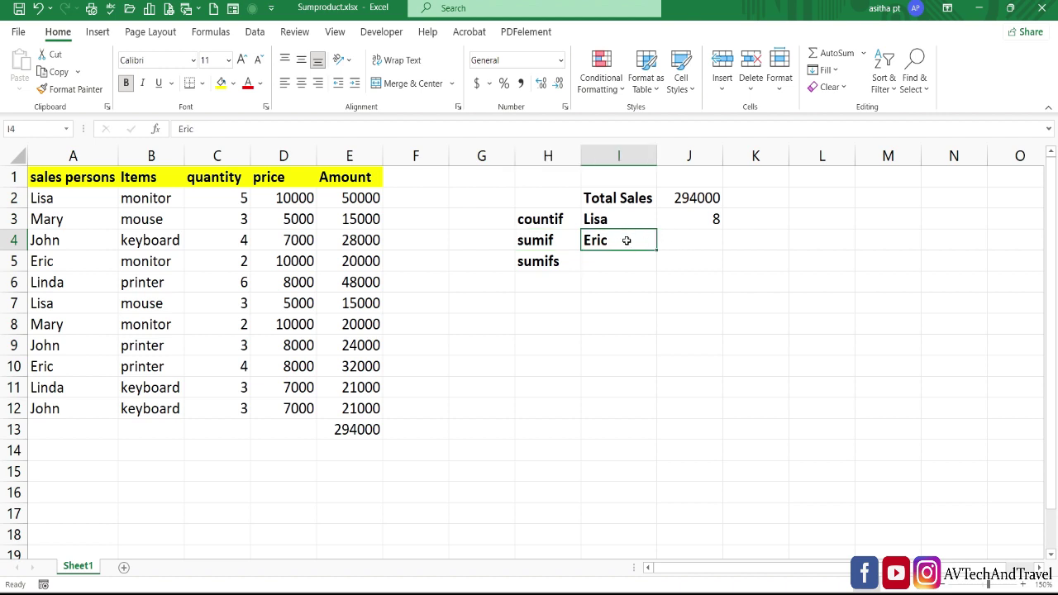
double_click(689, 241)
text(=)
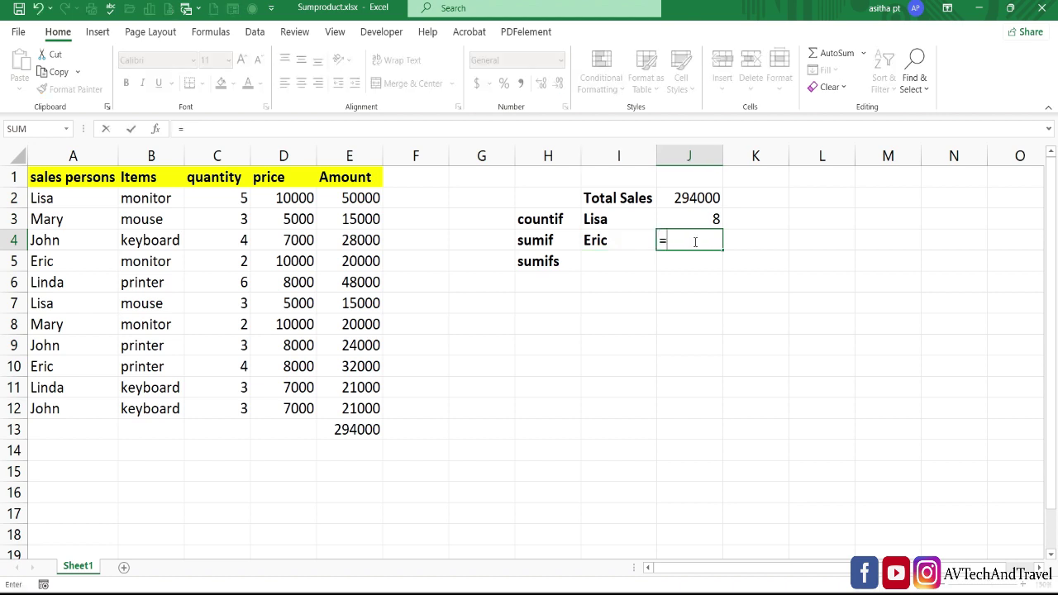
text(sump)
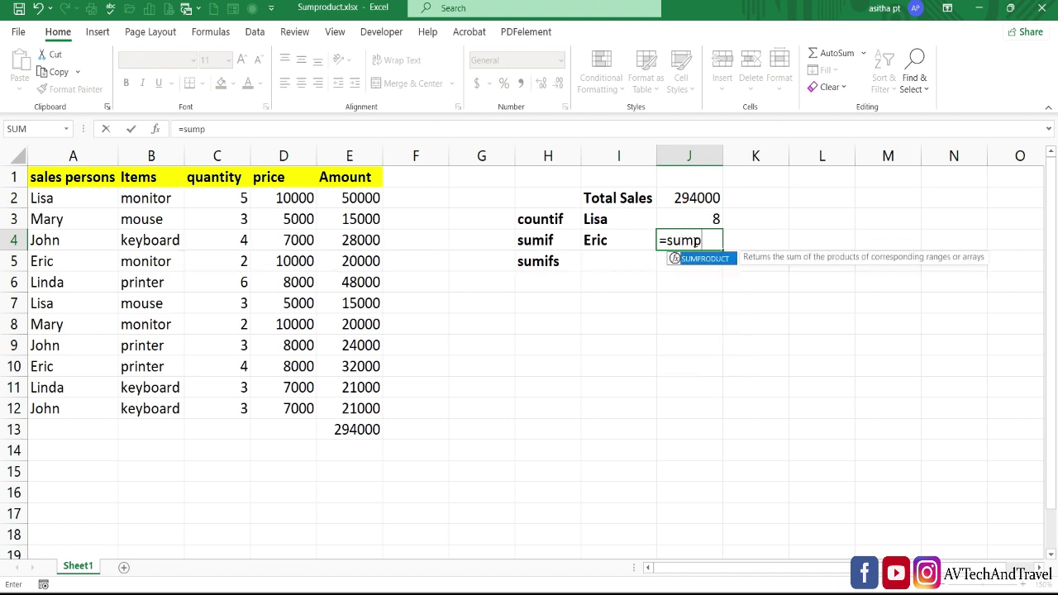
key(Tab)
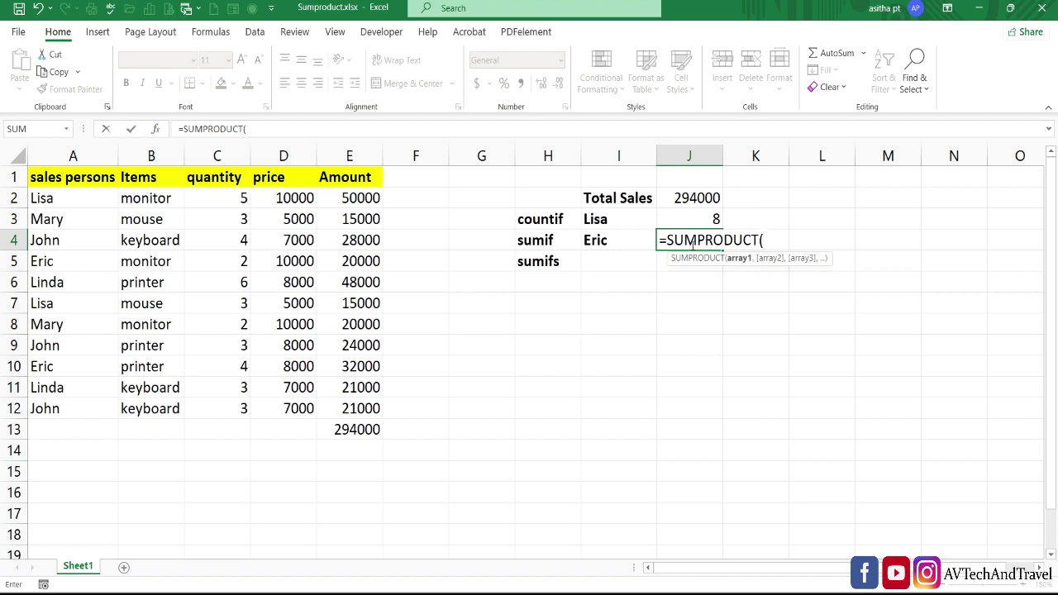
text(()
drag(82, 198, 75, 411)
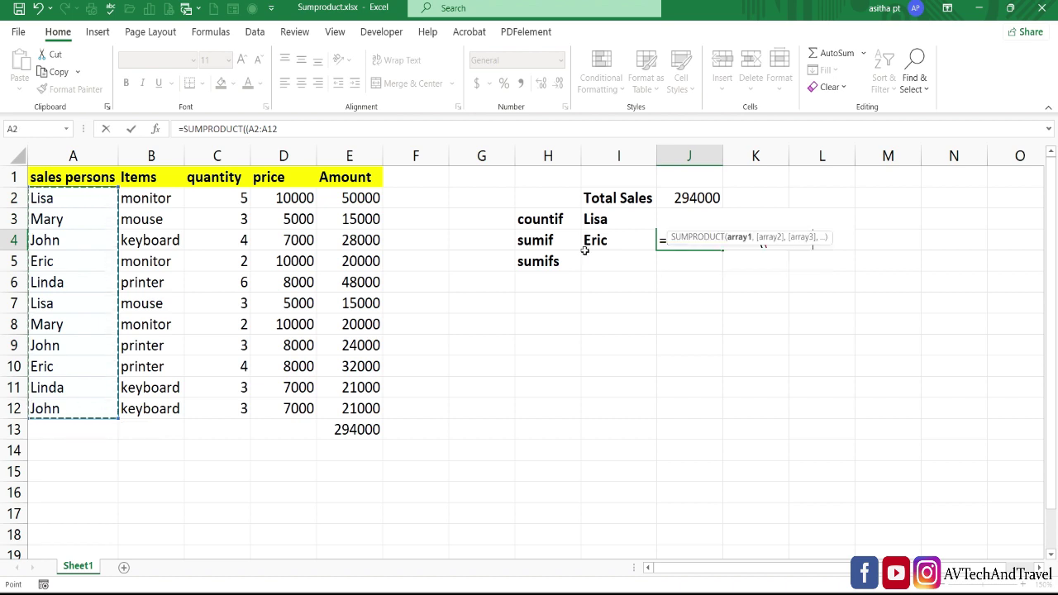
text(=)
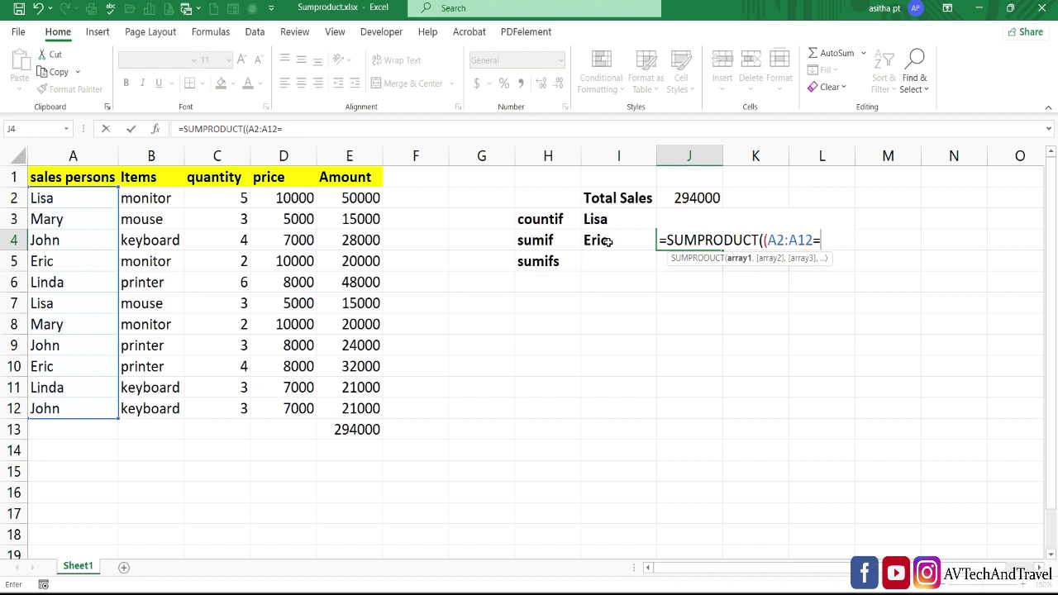
click(604, 240)
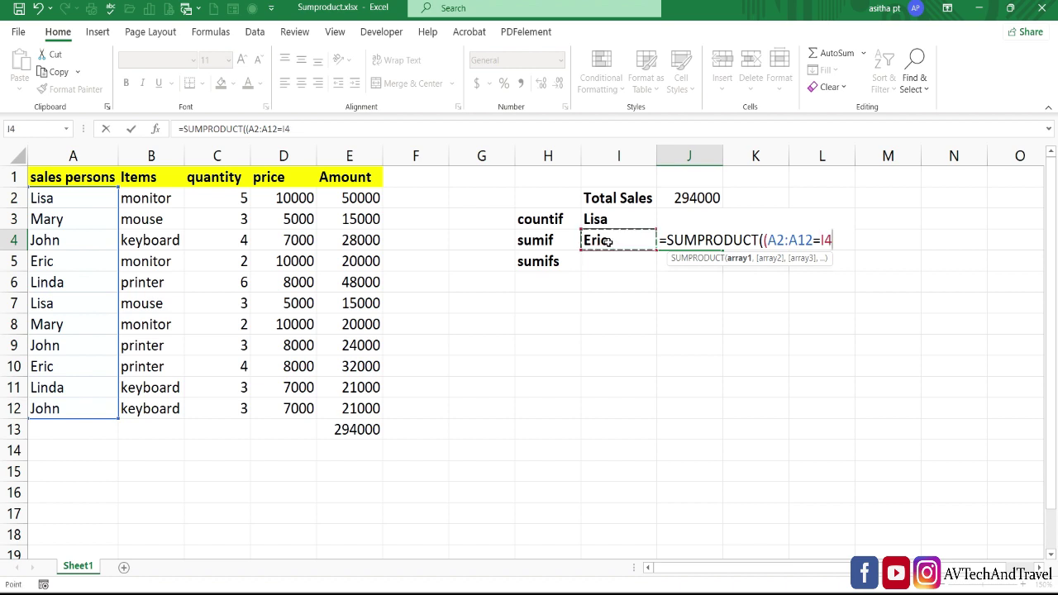
text()*()
drag(353, 197, 359, 400)
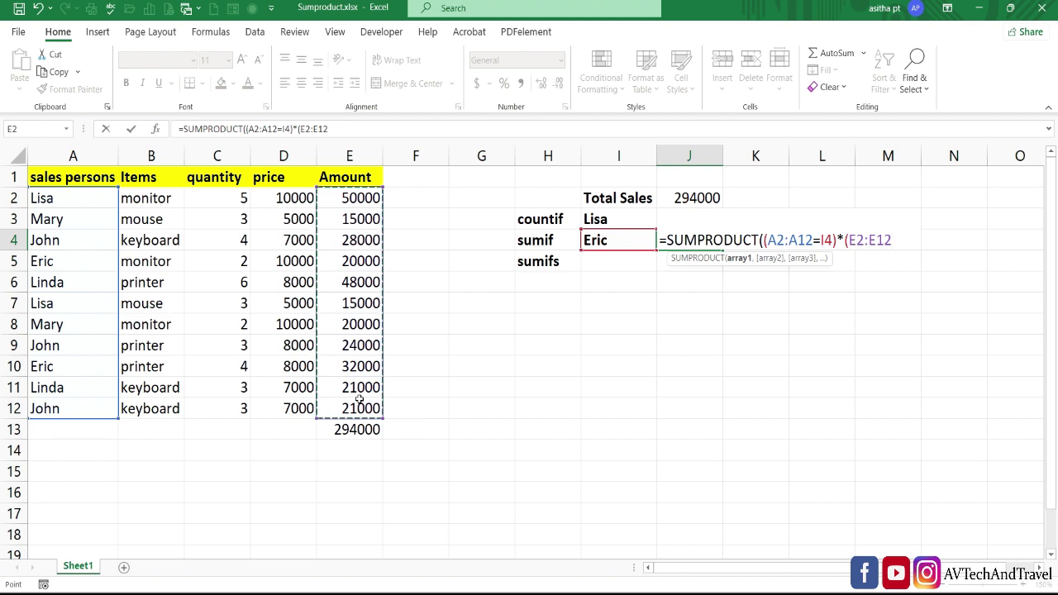
text())
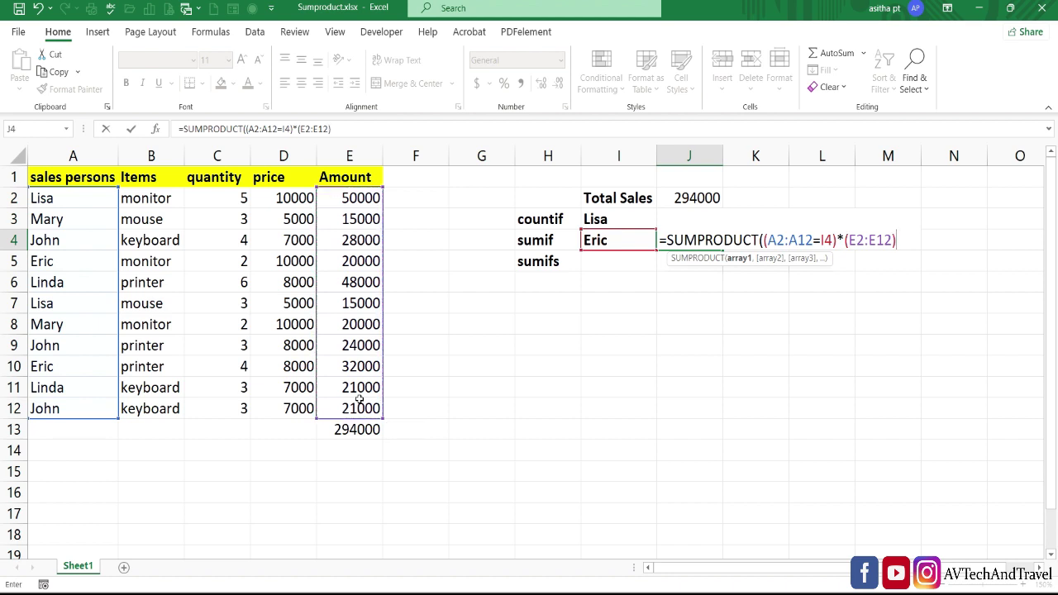
text())
key(Return)
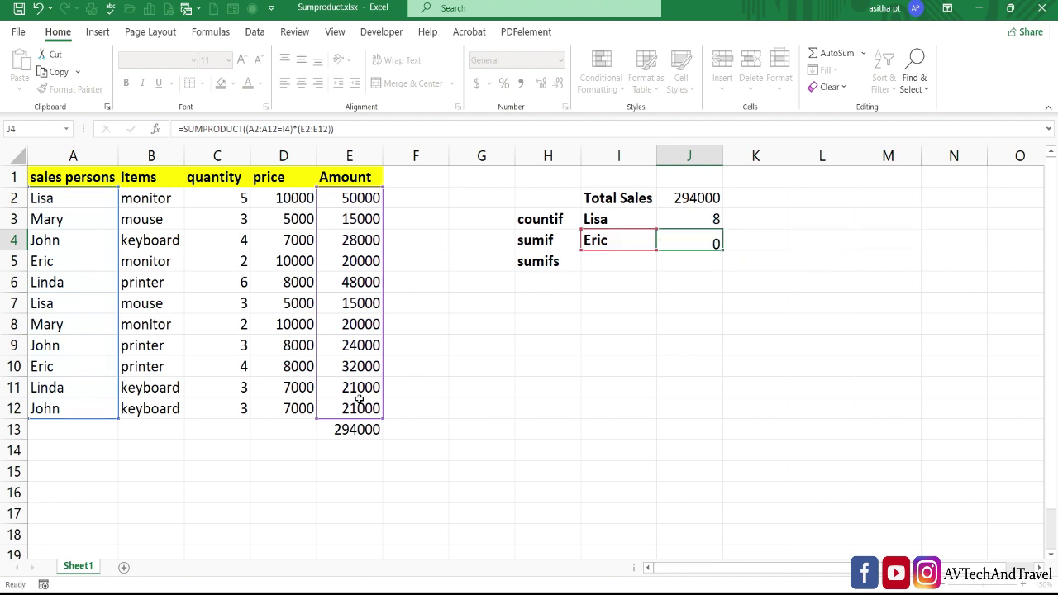
Check the result in J4 against the amounts in E5 and E10, and compare the formulas in J3 and J4.
click(704, 240)
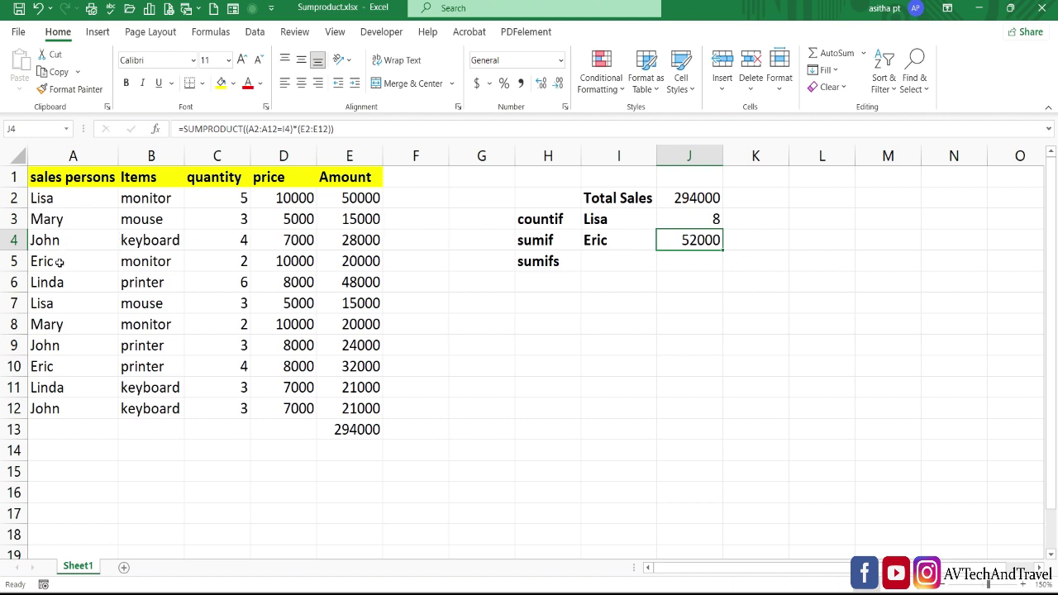
click(368, 262)
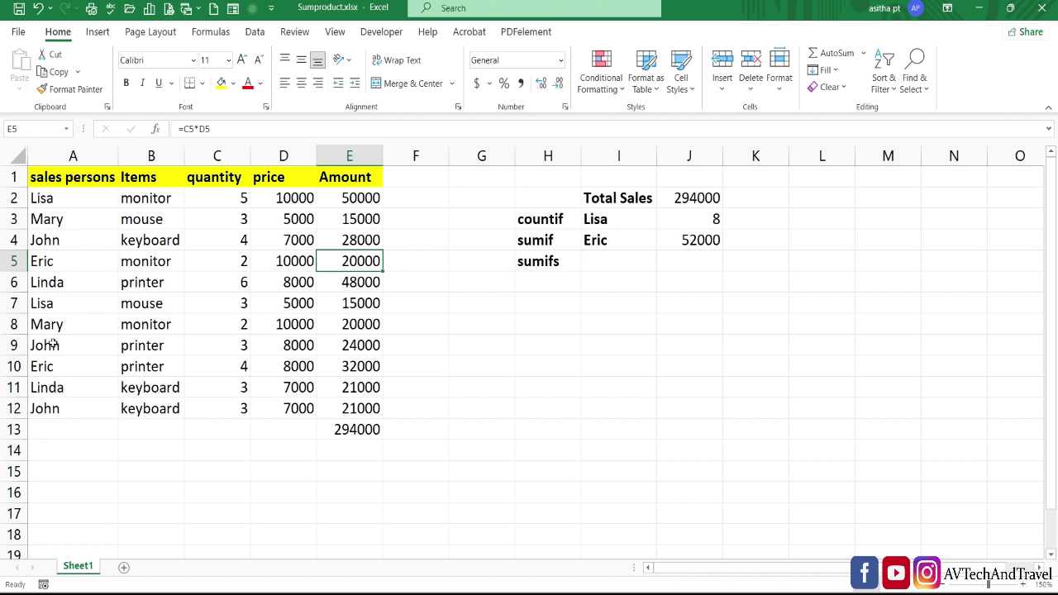
click(353, 366)
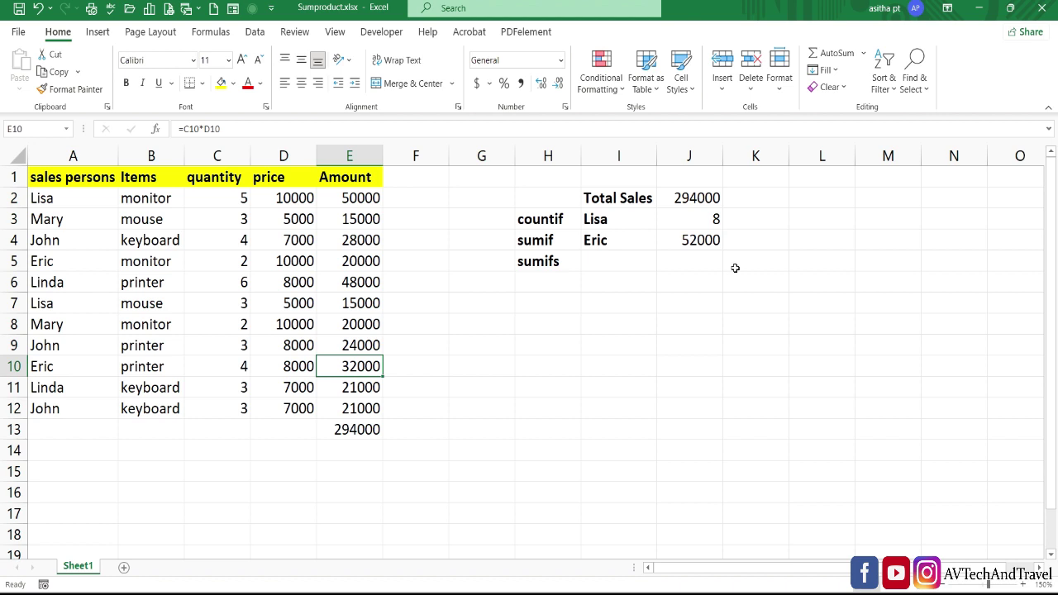
click(692, 225)
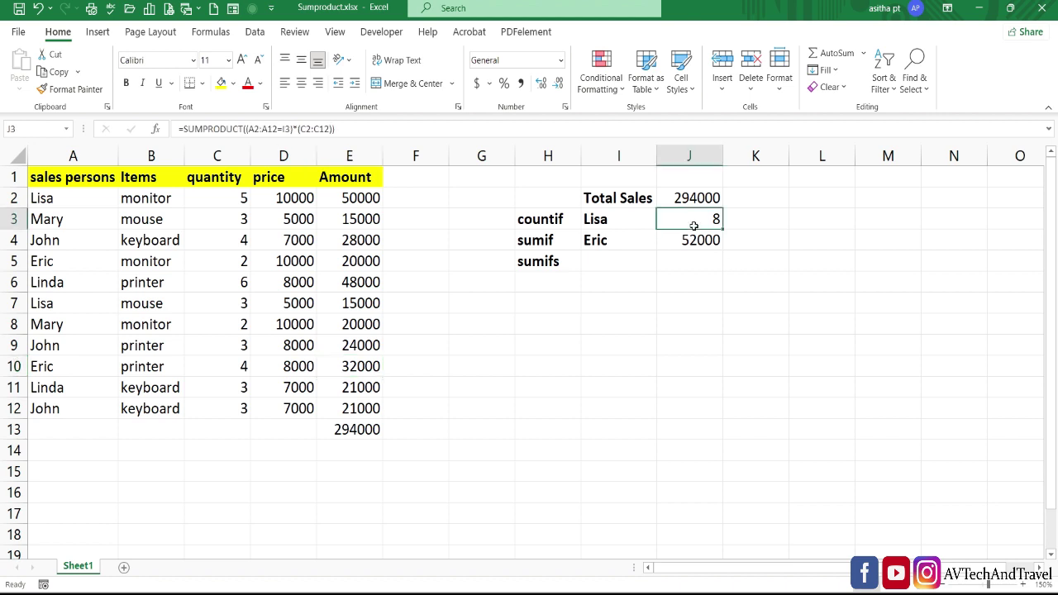
click(690, 240)
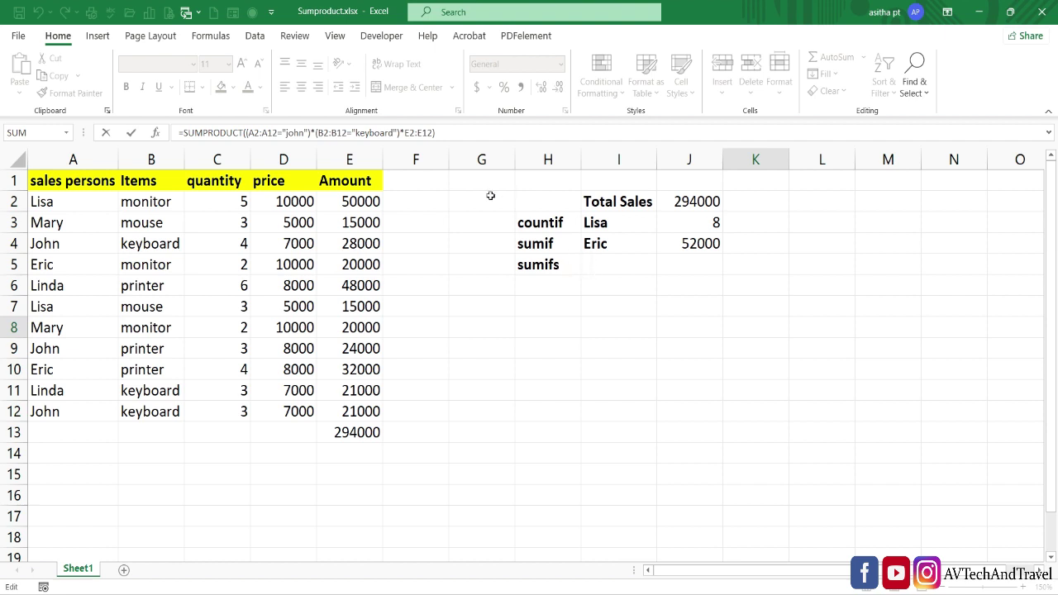
Enter the sumifs criteria in row 5: the name of the sales person from row 4 of the table in I5 and keyboard in J5.
double_click(605, 265)
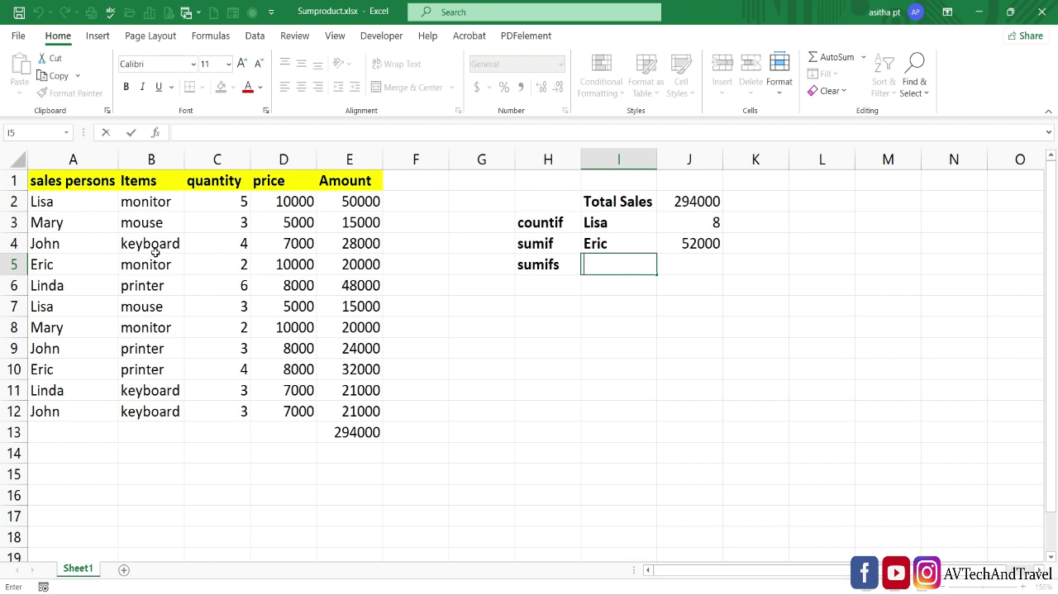
text(john)
key(Tab)
text(keyboard)
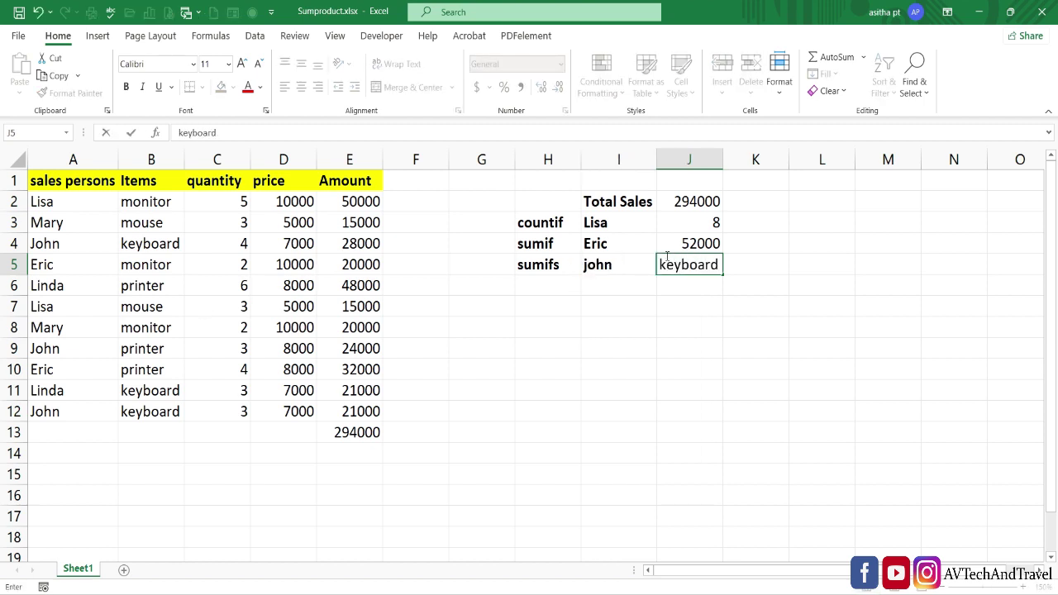
Start a SUMPRODUCT formula in K5 with a first condition matching A2:A12 to the sales person's name from I5, written as quoted text.
double_click(746, 269)
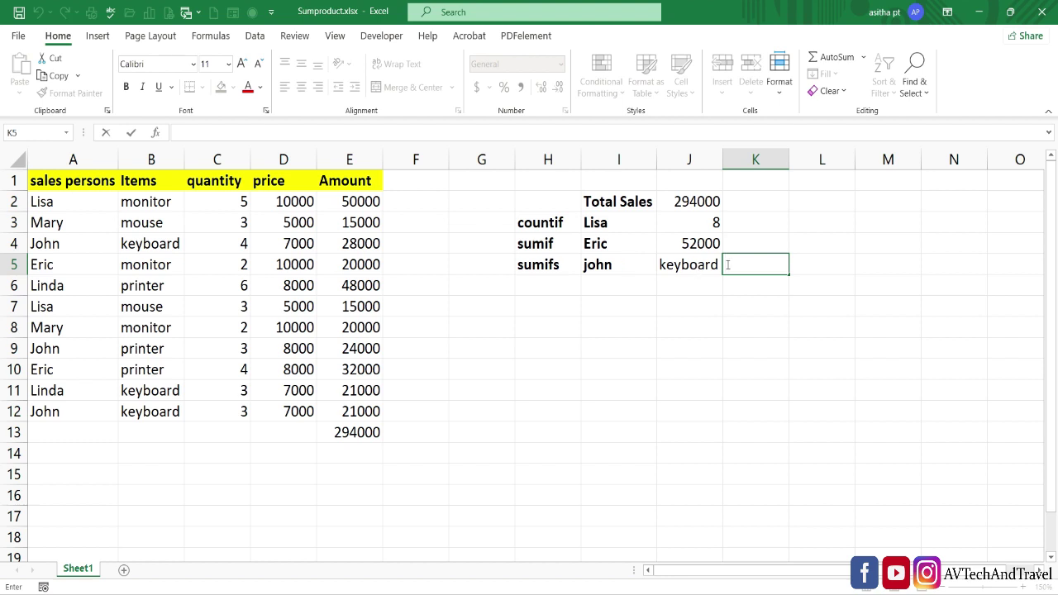
click(738, 264)
text(=)
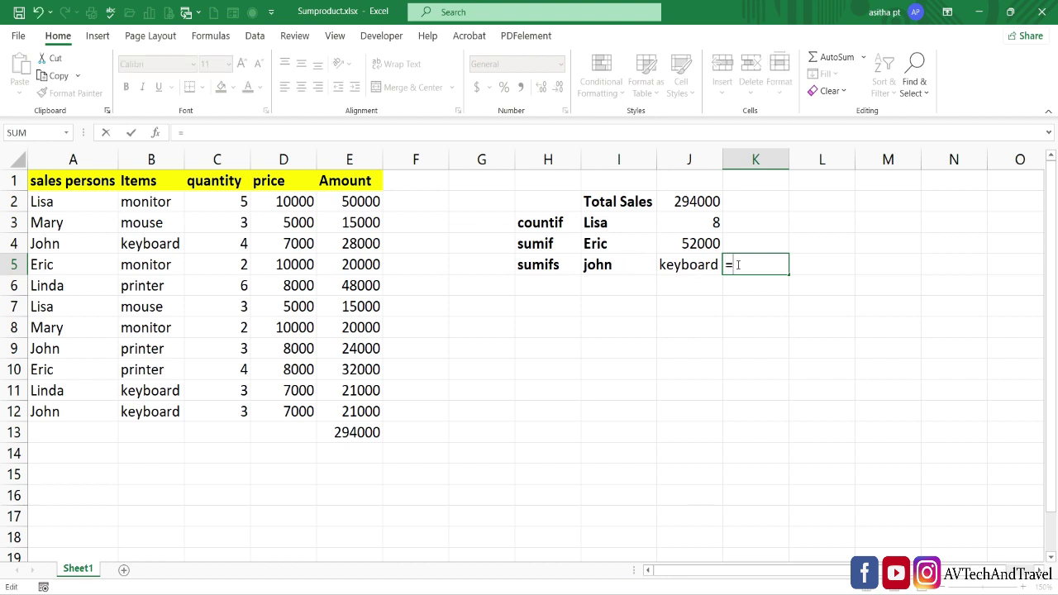
text(sump)
key(Tab)
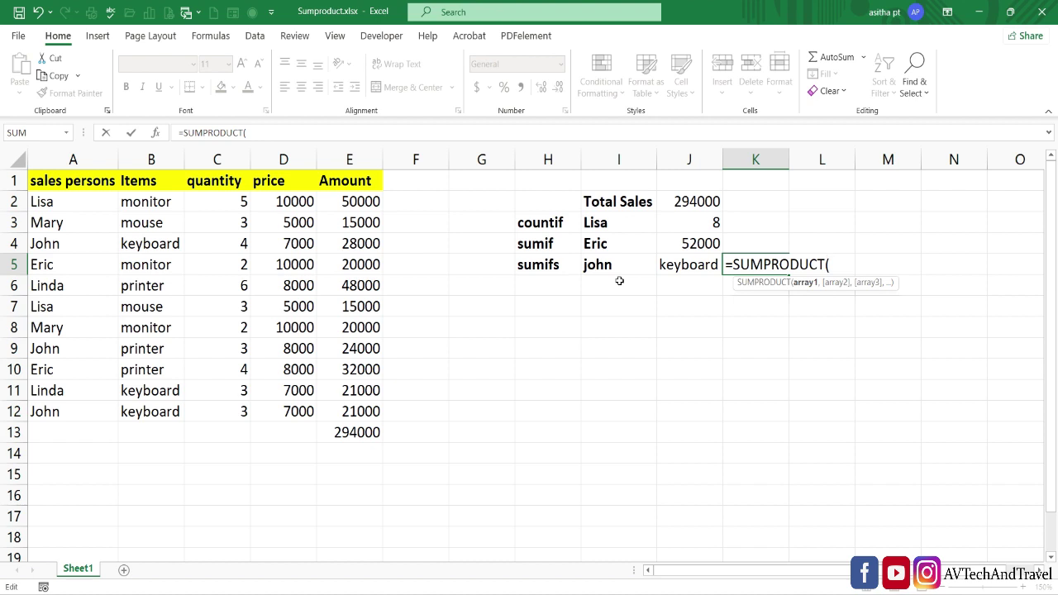
text(()
drag(73, 202, 63, 406)
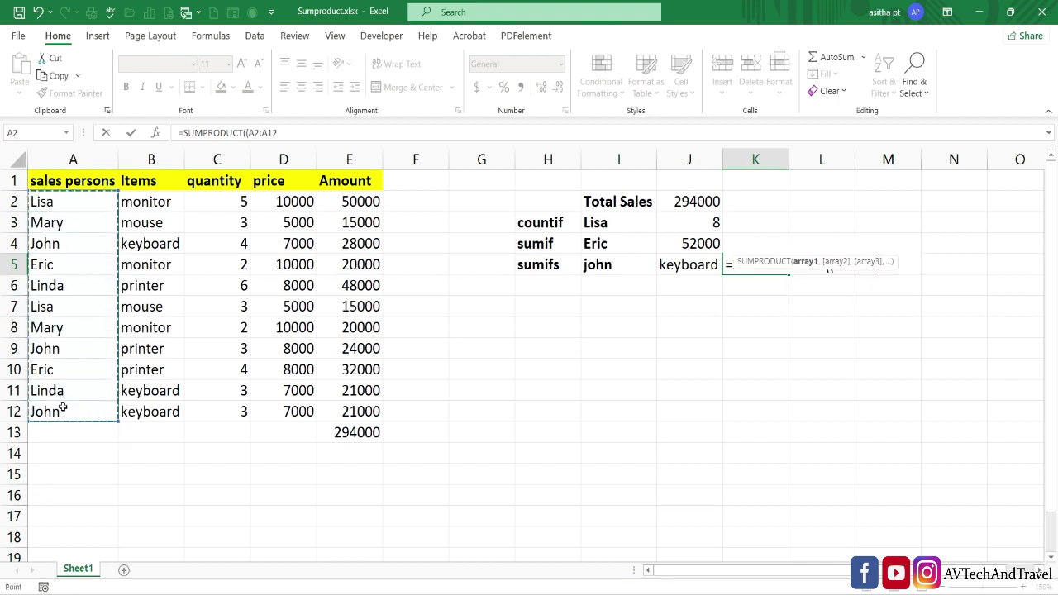
text(=)
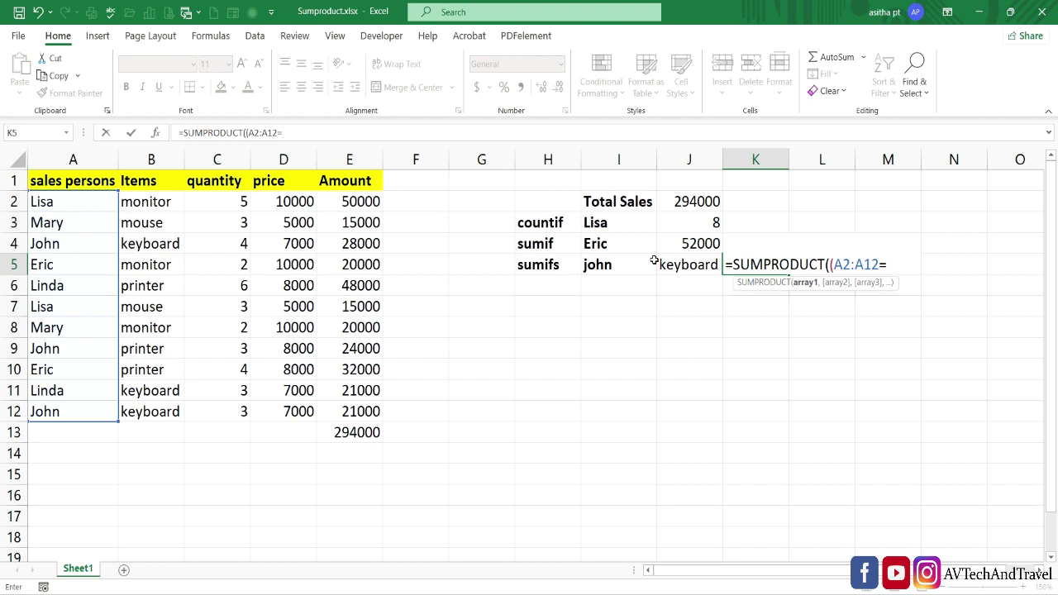
text("john)
click(875, 287)
text(")
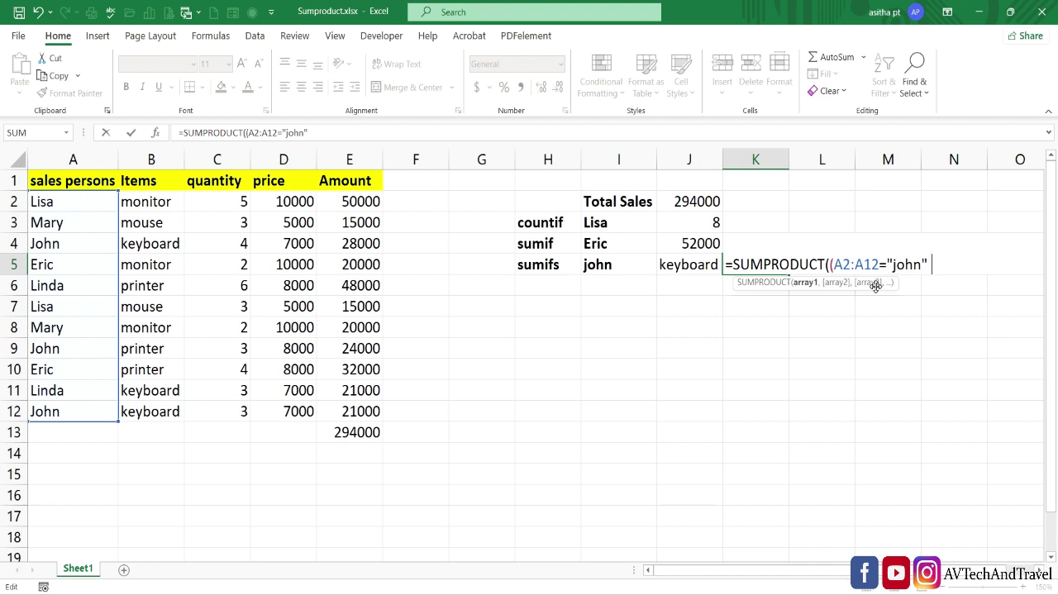
Close the first condition and multiply it by a second condition, (B2:B12="keyboard"), in the K5 formula.
text()*)
text(()
drag(171, 200, 170, 411)
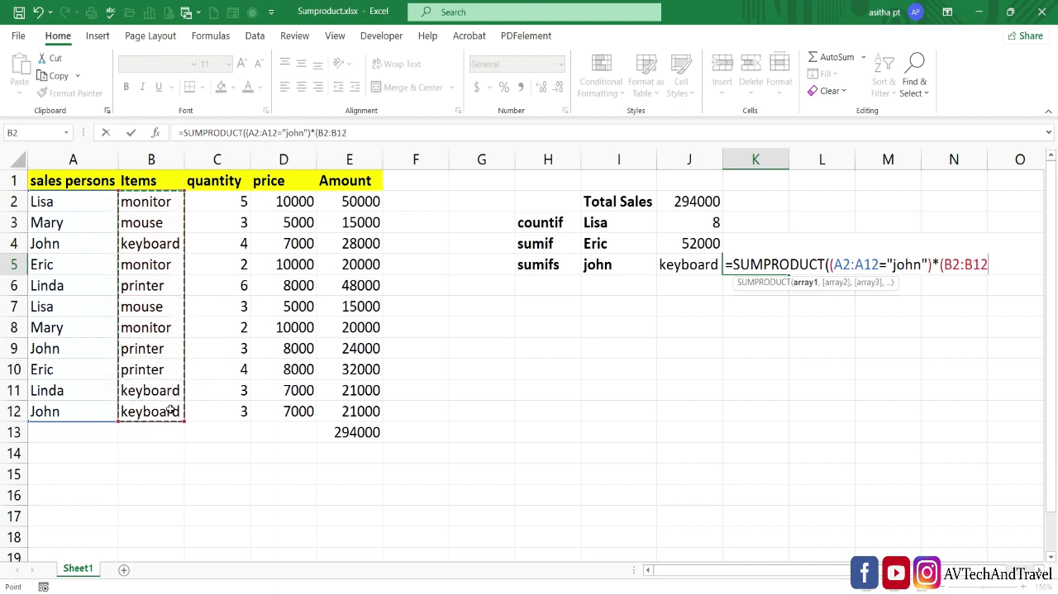
text(=)
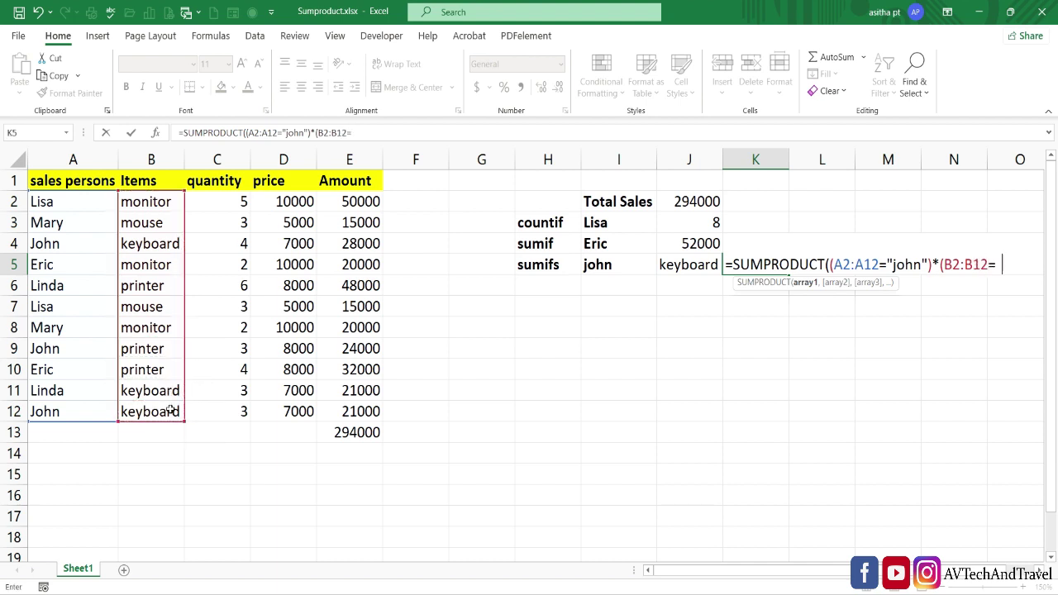
text("keybo)
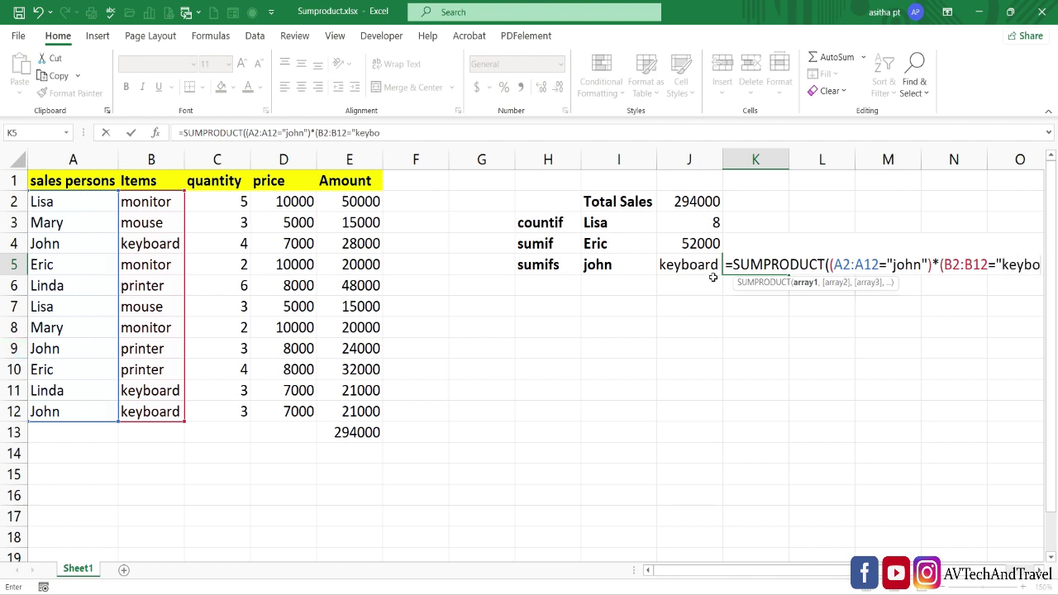
text(ard)
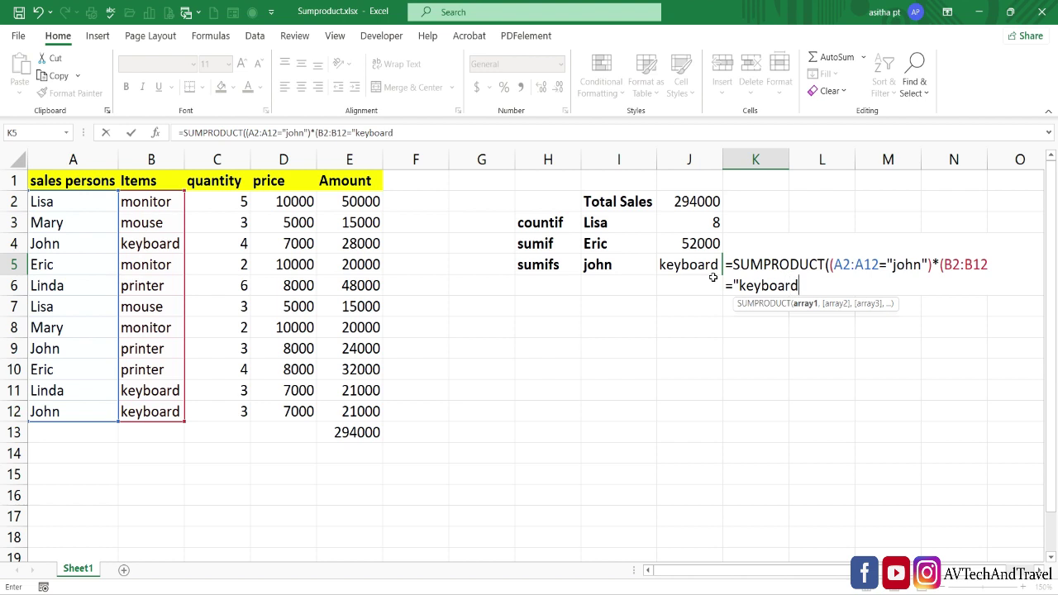
text("))
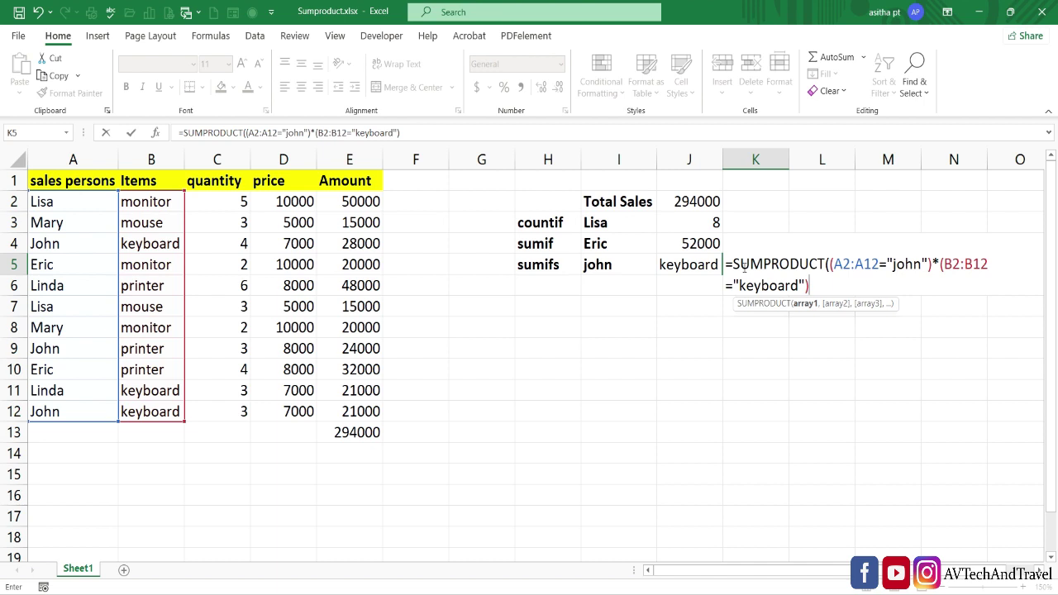
Multiply both conditions by the amounts in E2:E12 and complete the sumifs formula in K5.
text(*)
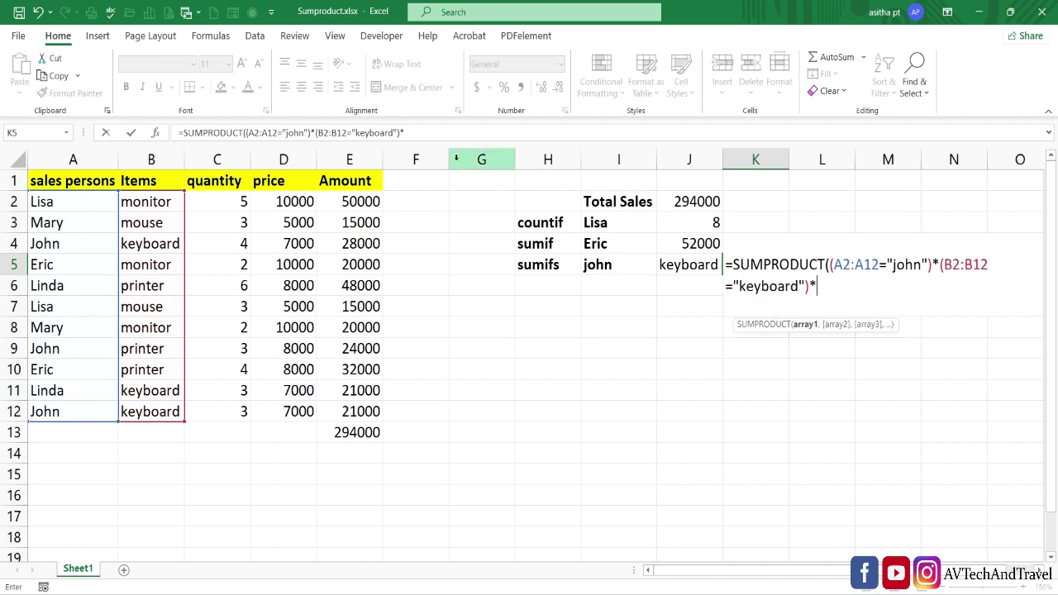
drag(350, 201, 344, 415)
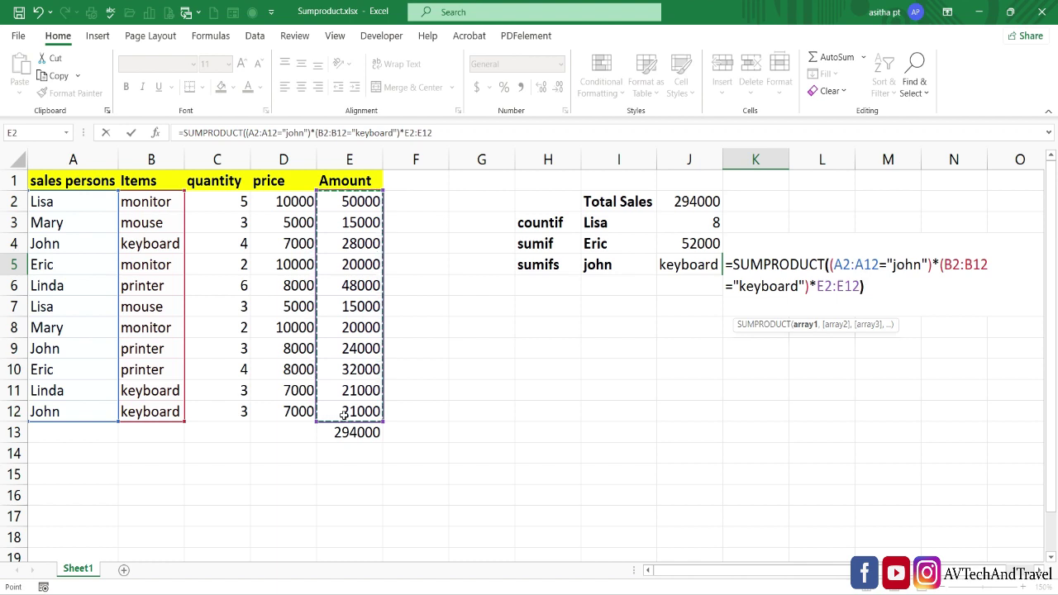
key(Return)
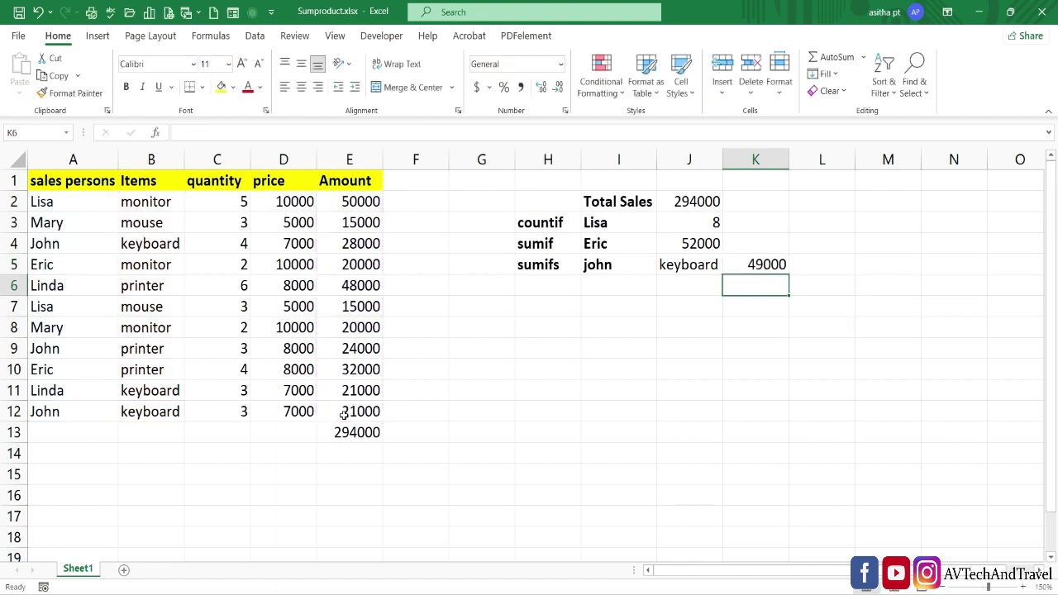
Check the formula and result in K5 against the matching keyboard rows 4 and 12 and their amounts in E4 and E12.
click(748, 268)
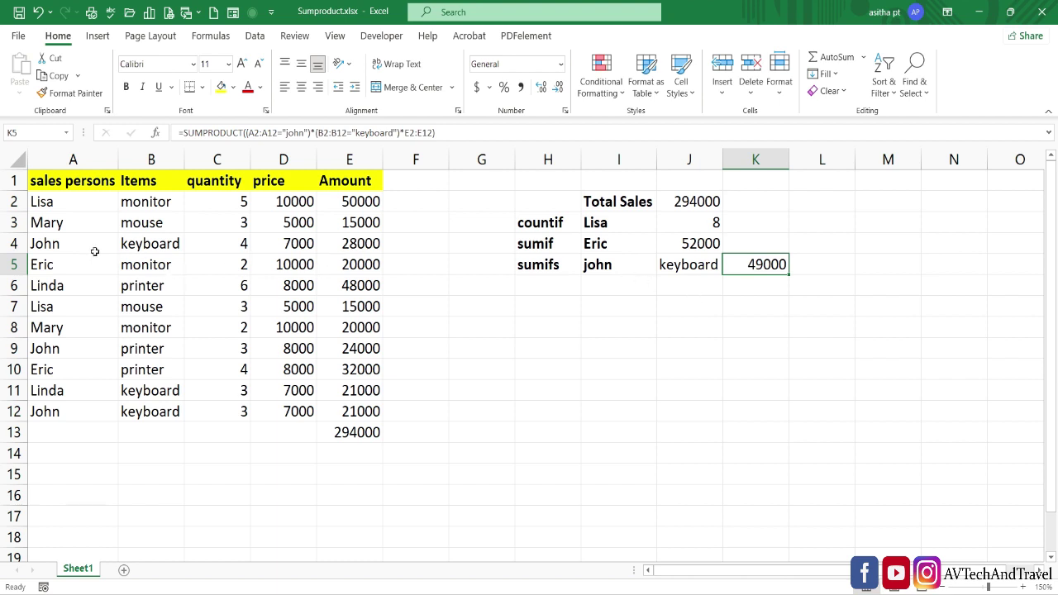
click(130, 249)
click(339, 246)
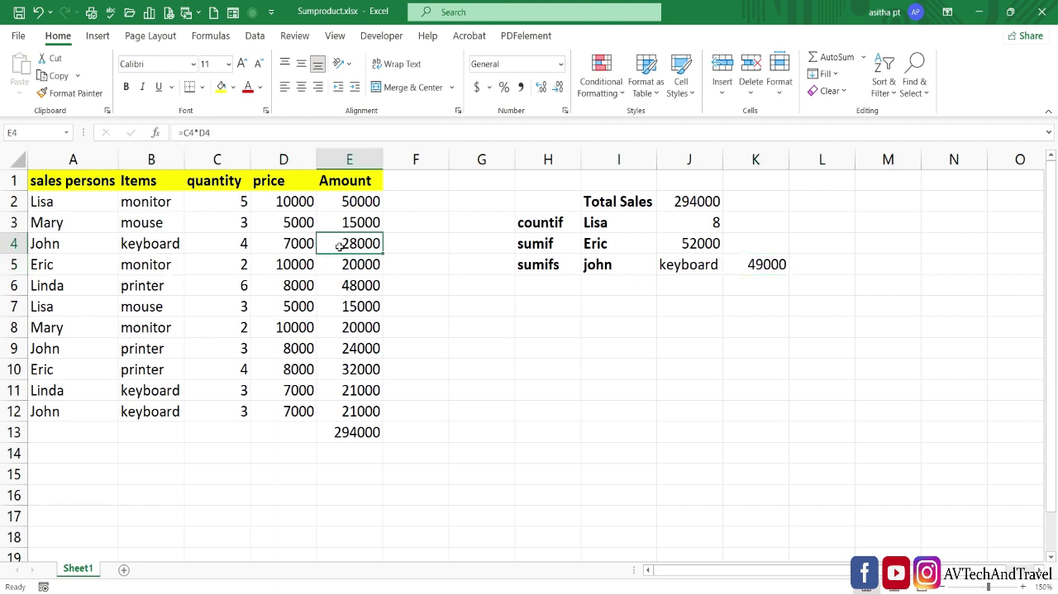
click(147, 416)
click(346, 411)
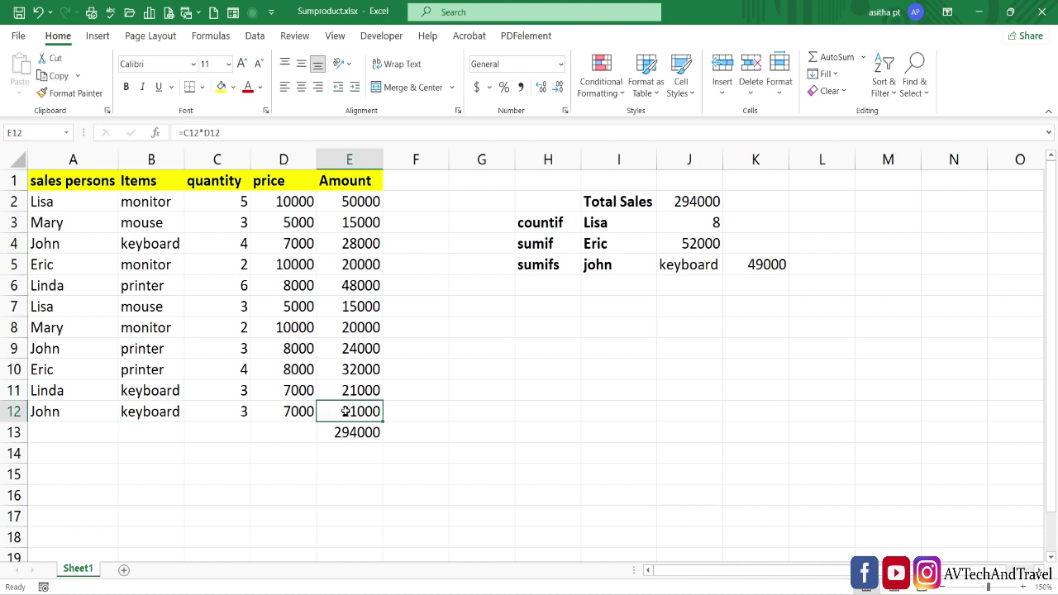